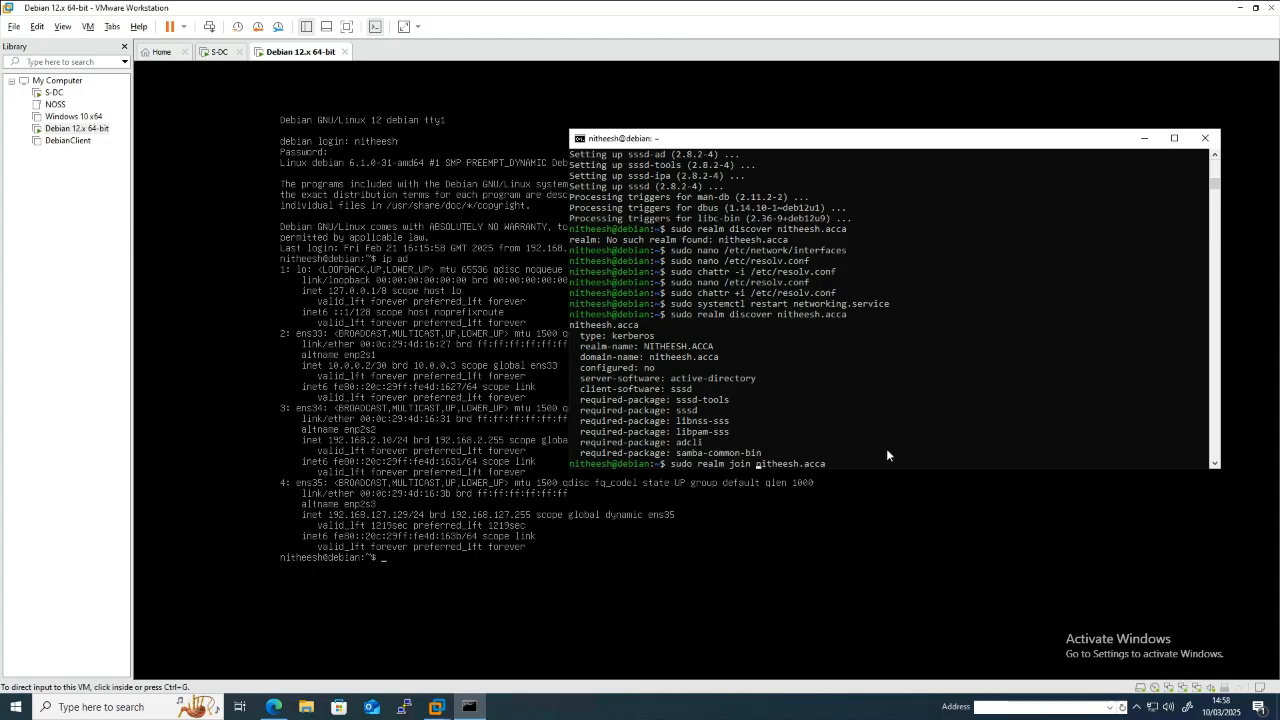
Complete the realm join command with -U Administrator, run it, and enter the Administrator account password.
key(Right)
key(End)
text(-U)
key(Return)
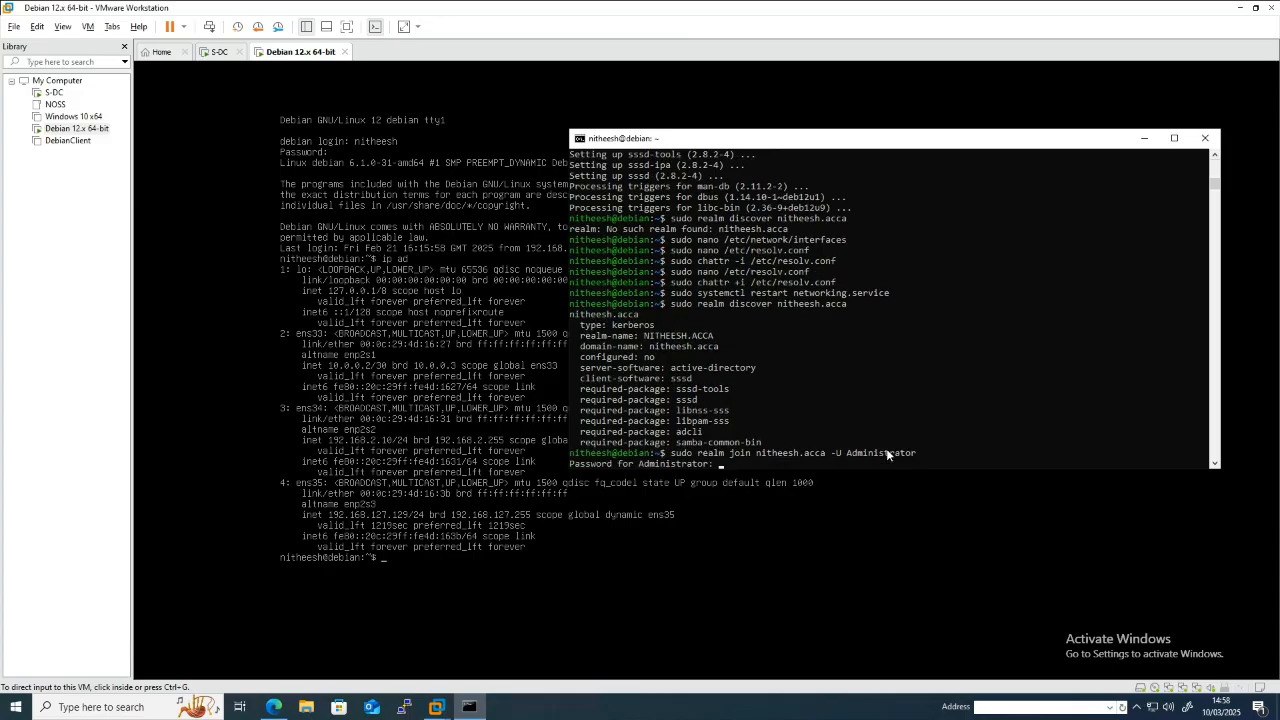
key(Return)
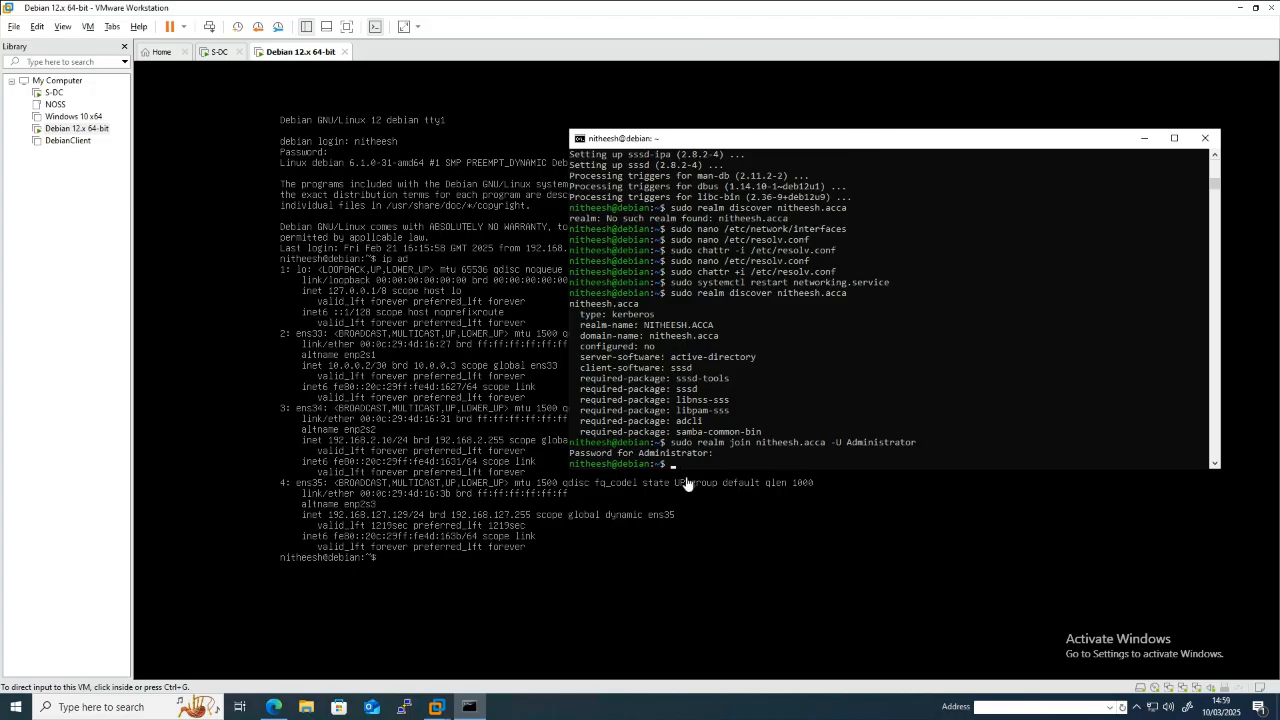
Switch to the S-DC virtual machine and unlock the Administrator session with the account password.
click(218, 52)
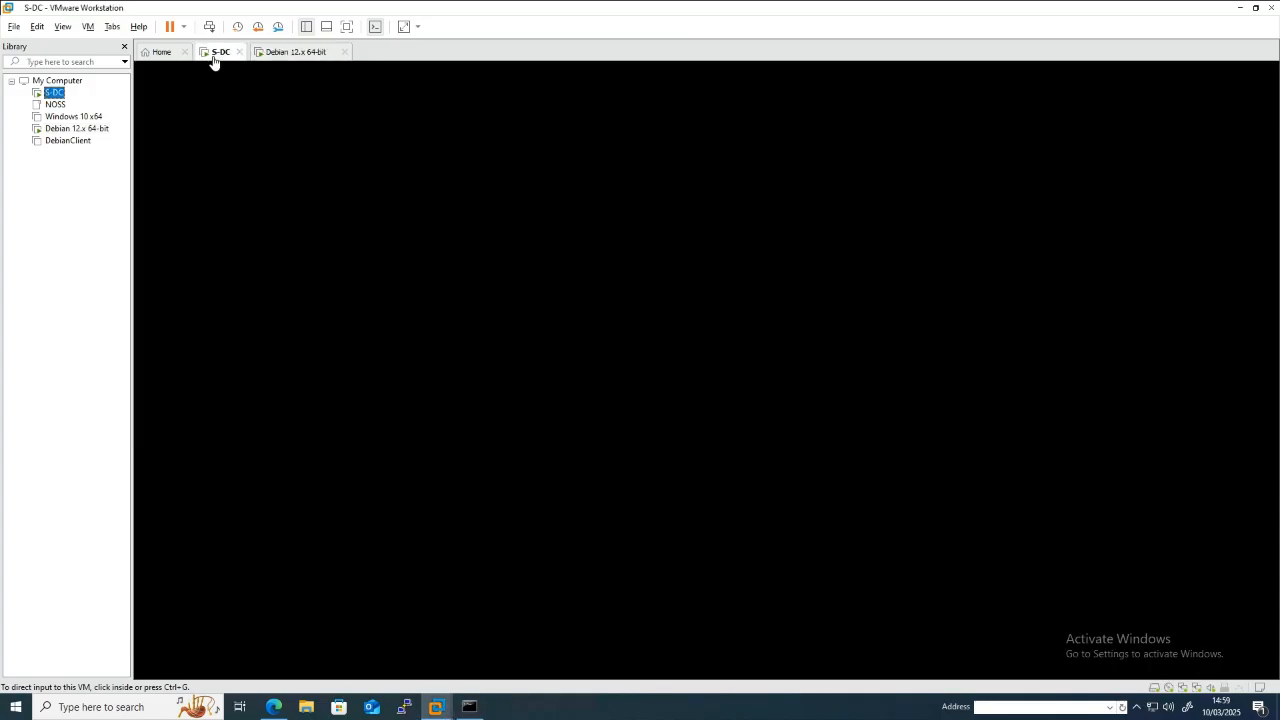
click(713, 430)
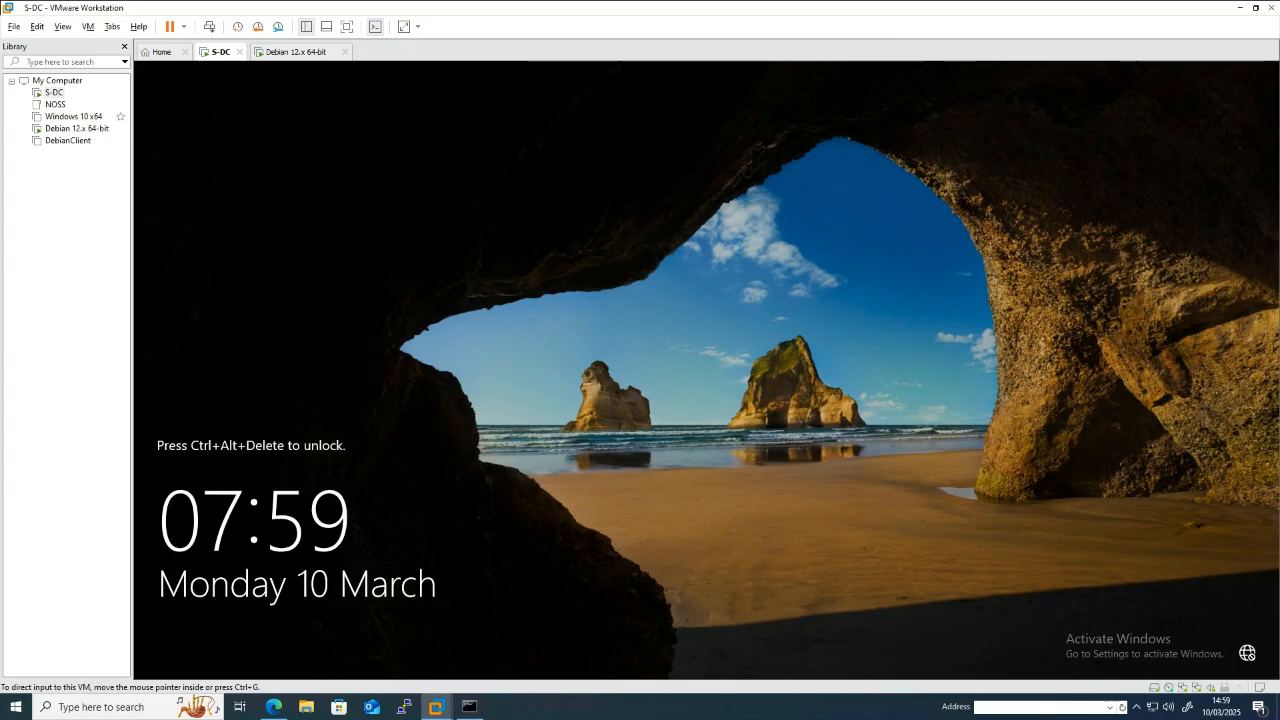
click(209, 26)
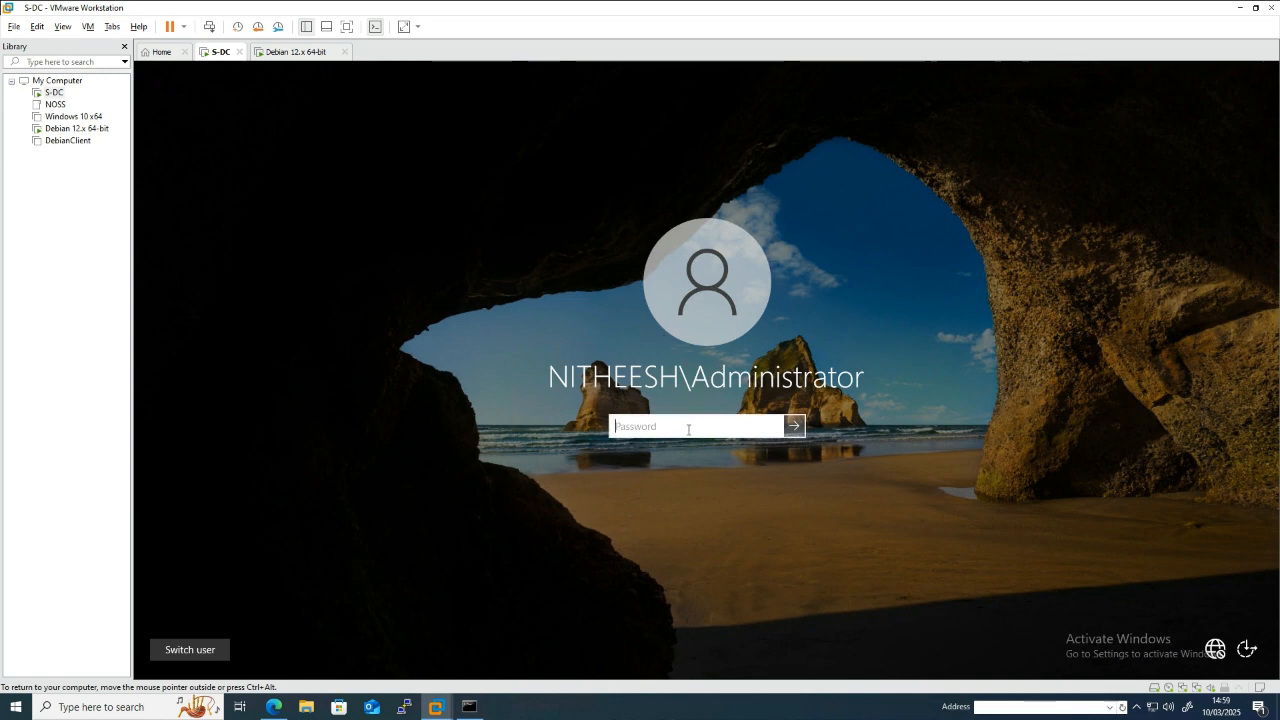
text(••••••••••••)
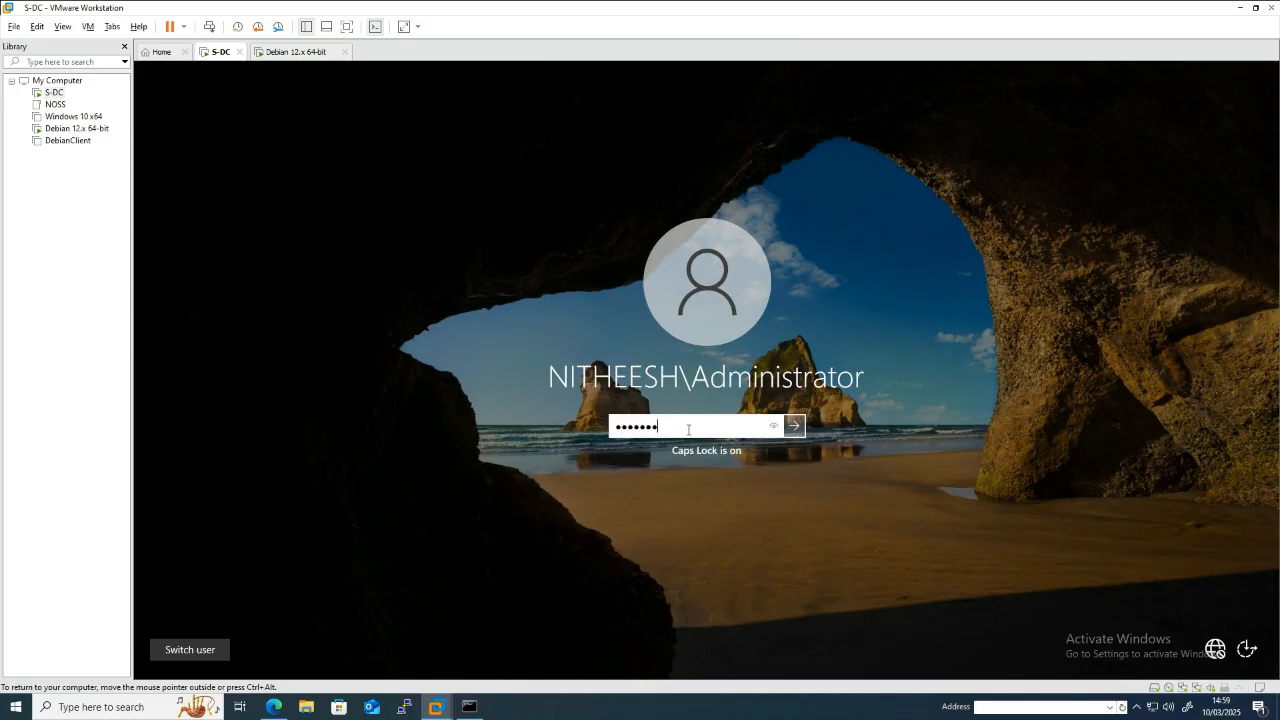
key(Return)
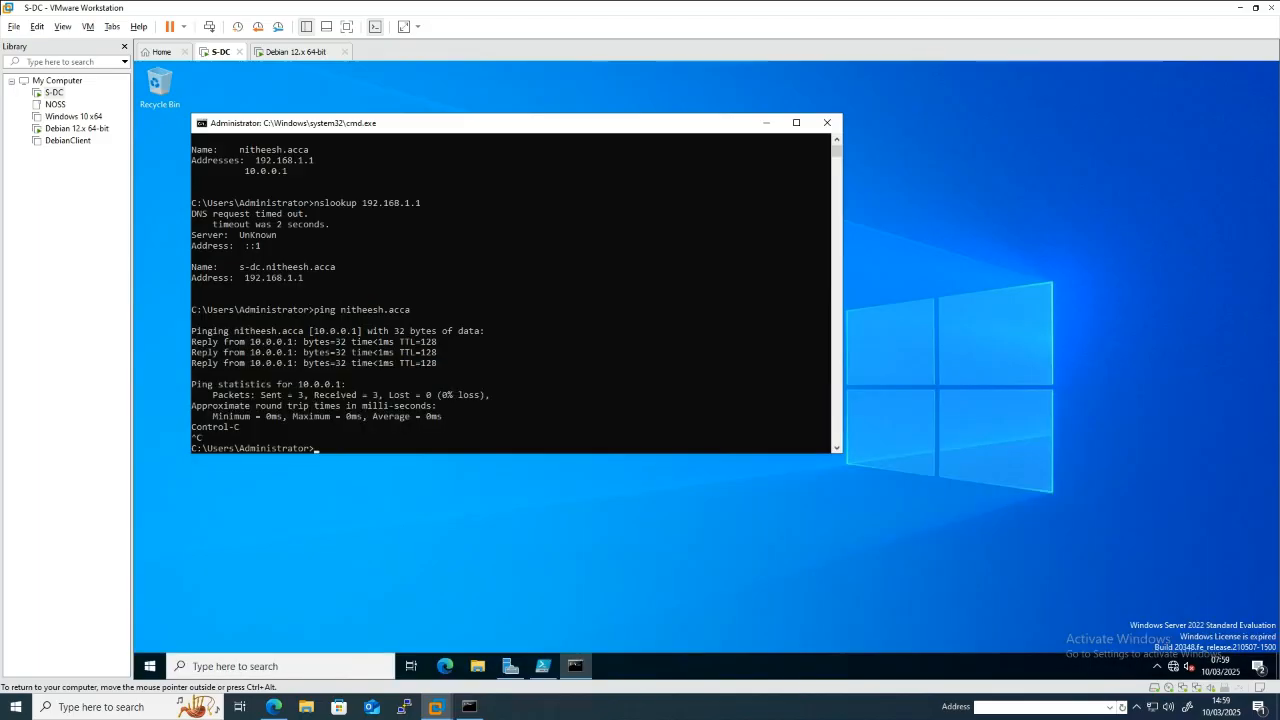
Close the command prompt on S-DC and open Active Directory Users and Computers from Server Manager.
click(826, 122)
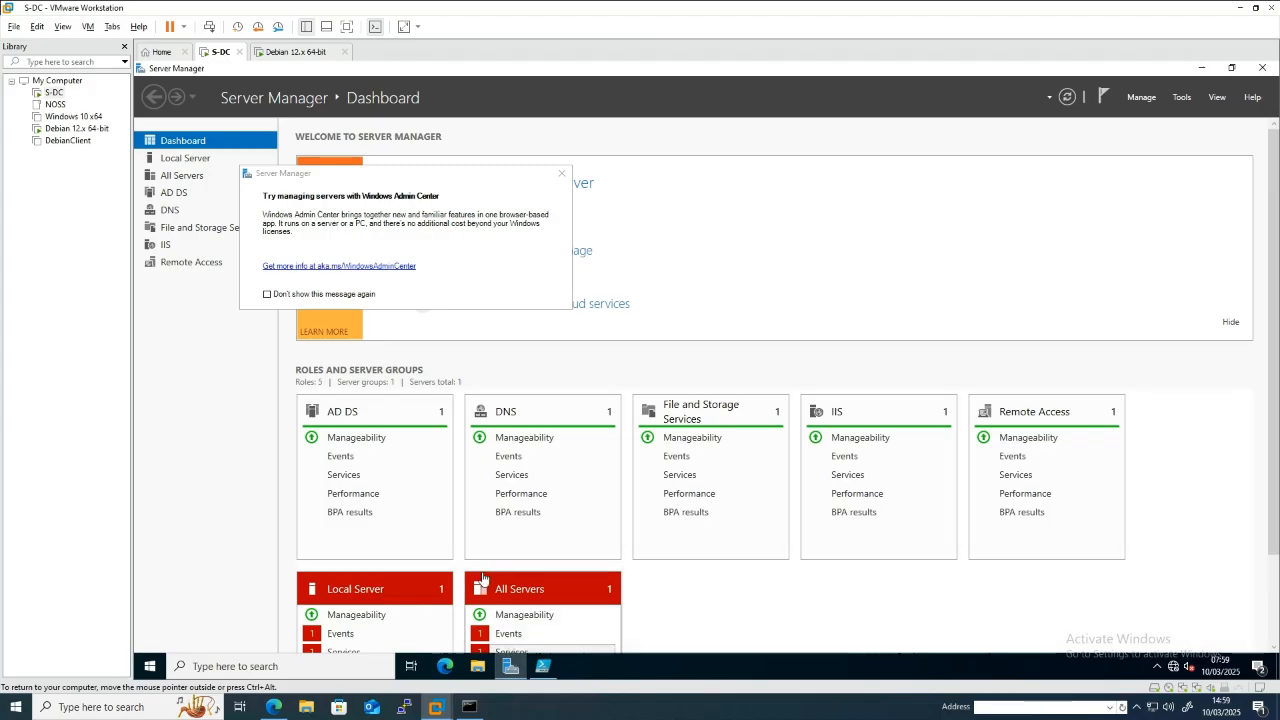
click(1182, 97)
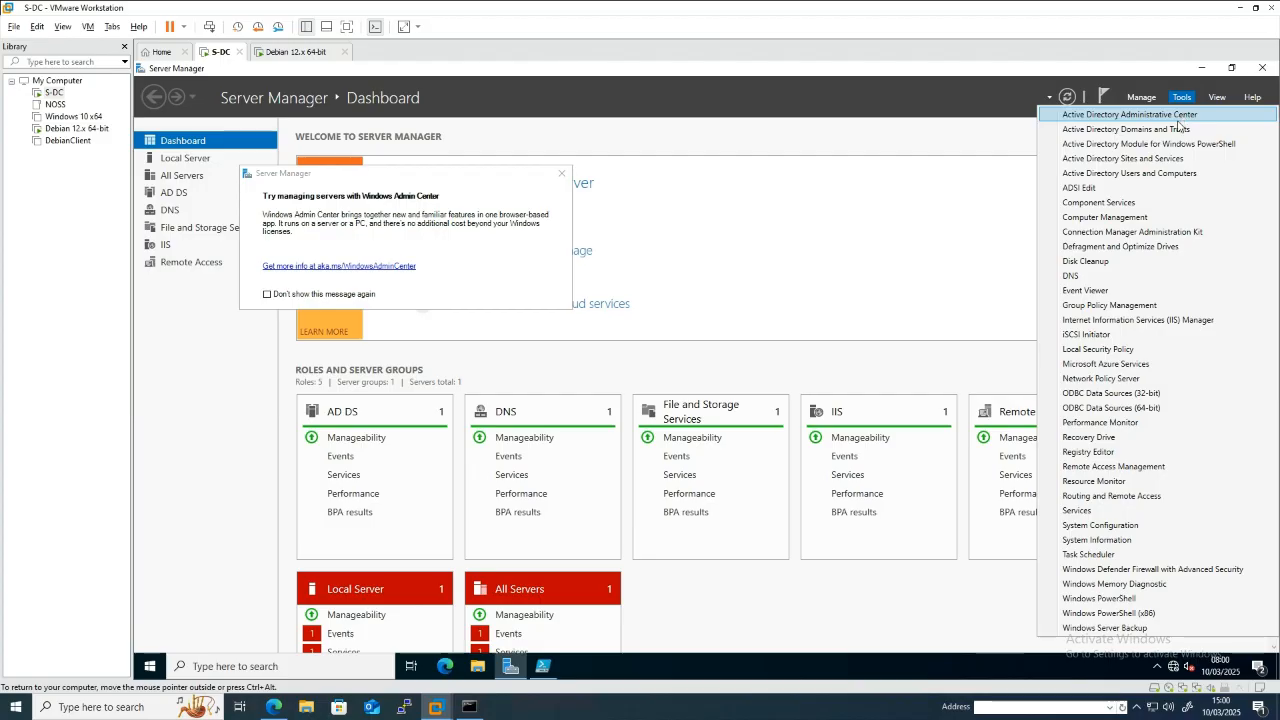
click(1175, 176)
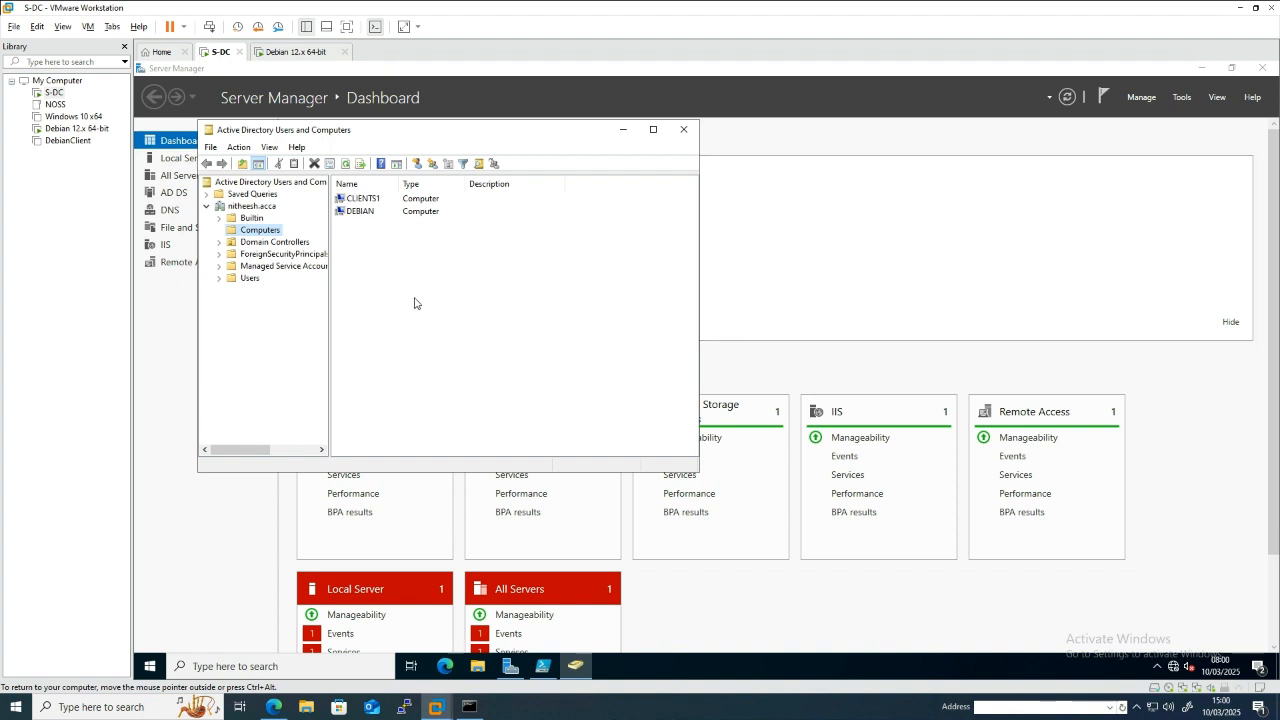
Open the DEBIAN computer's properties and check its operating system, group membership, delegation and location.
click(365, 213)
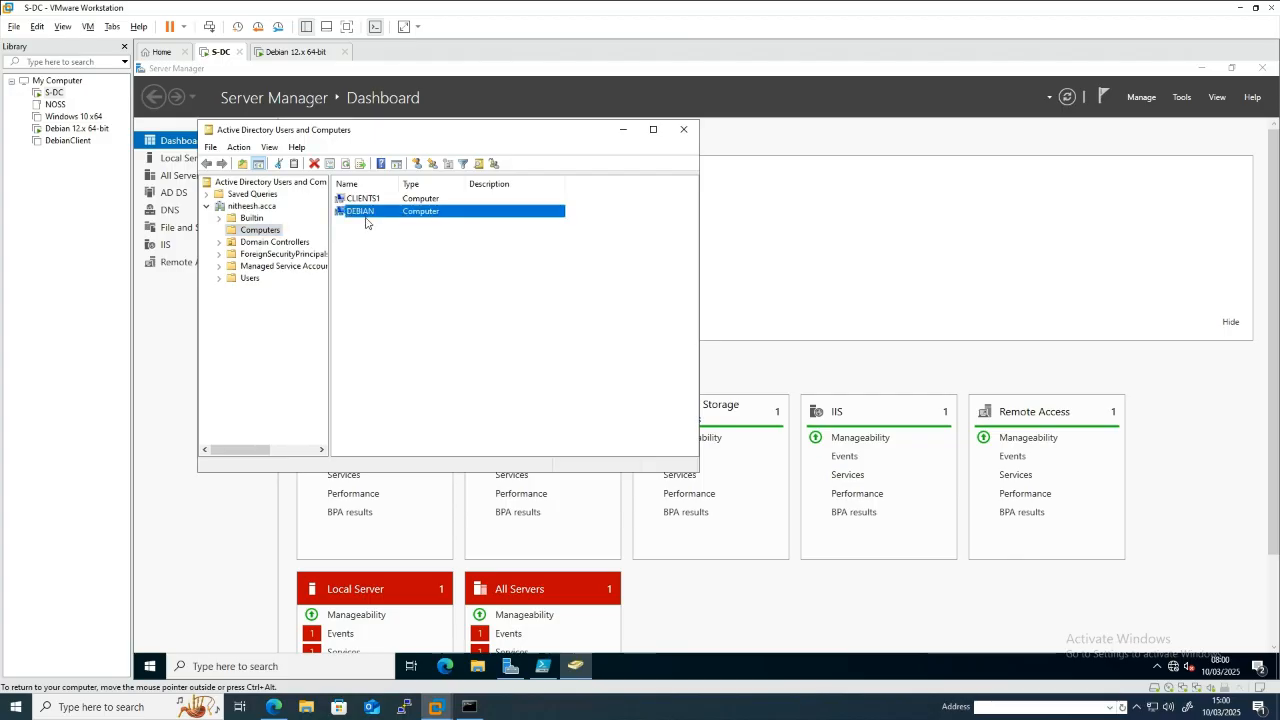
right_click(365, 213)
click(365, 213)
double_click(365, 213)
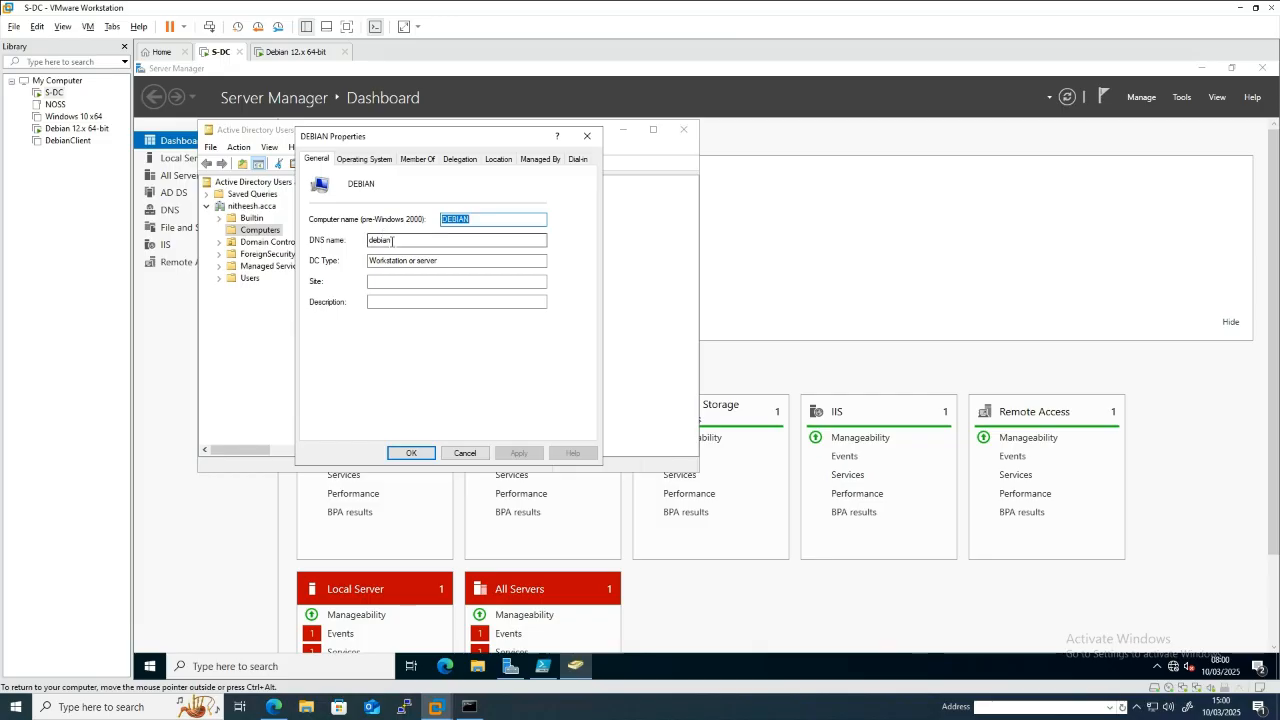
click(370, 160)
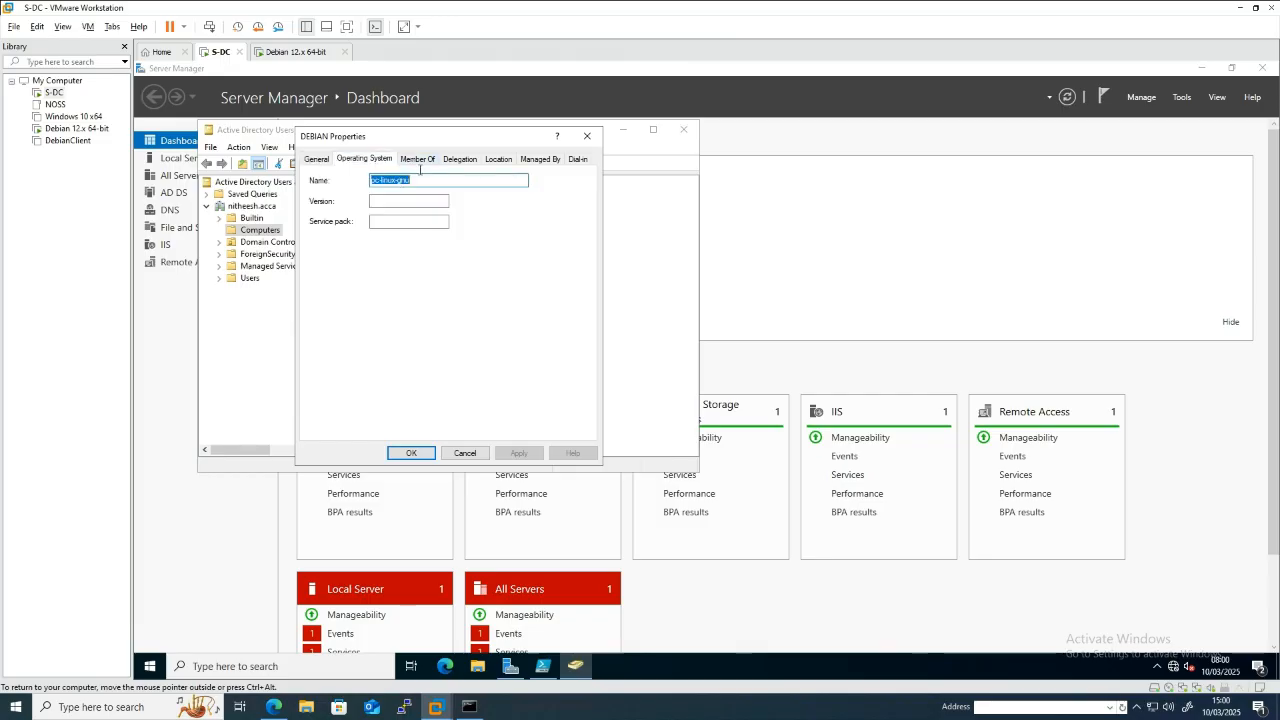
click(418, 160)
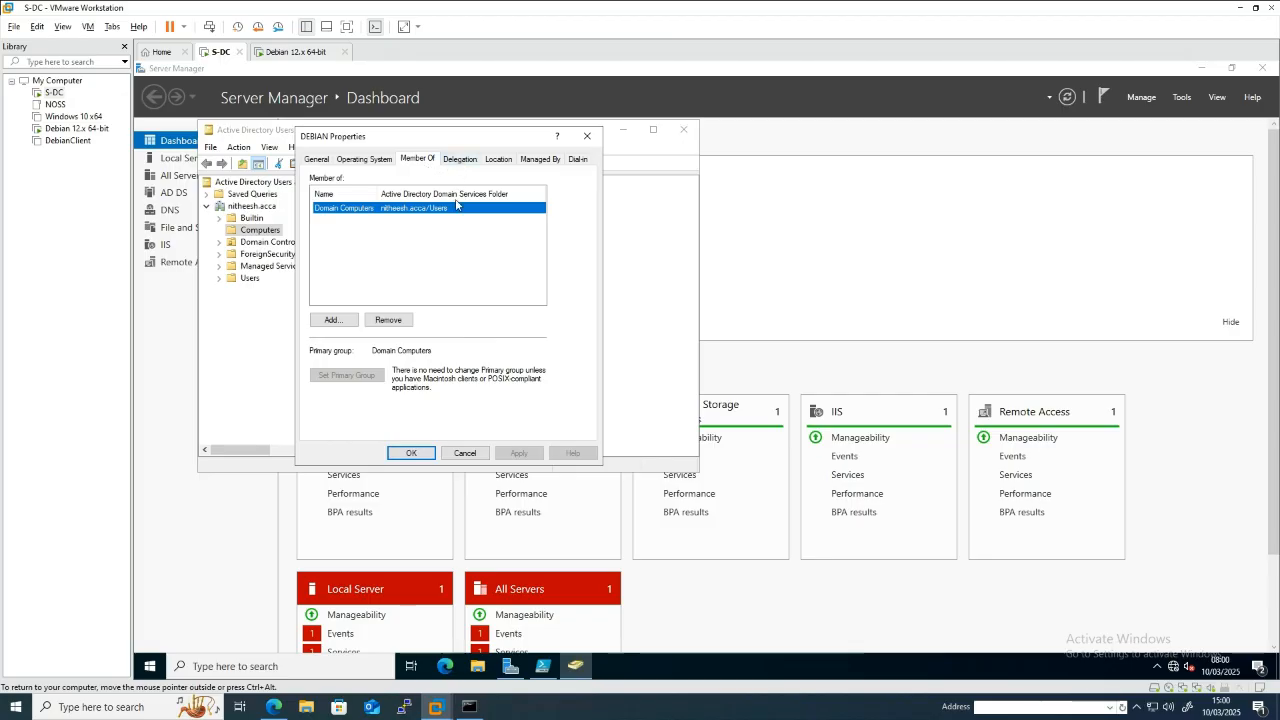
click(461, 163)
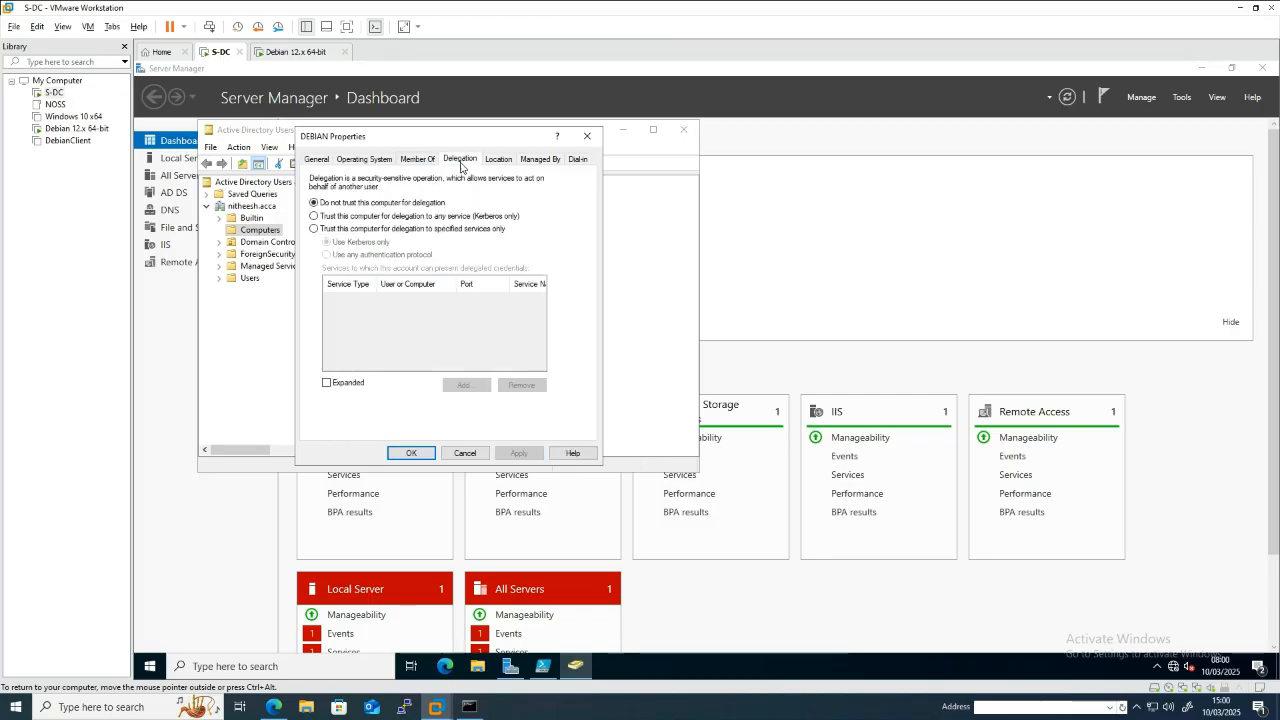
click(499, 161)
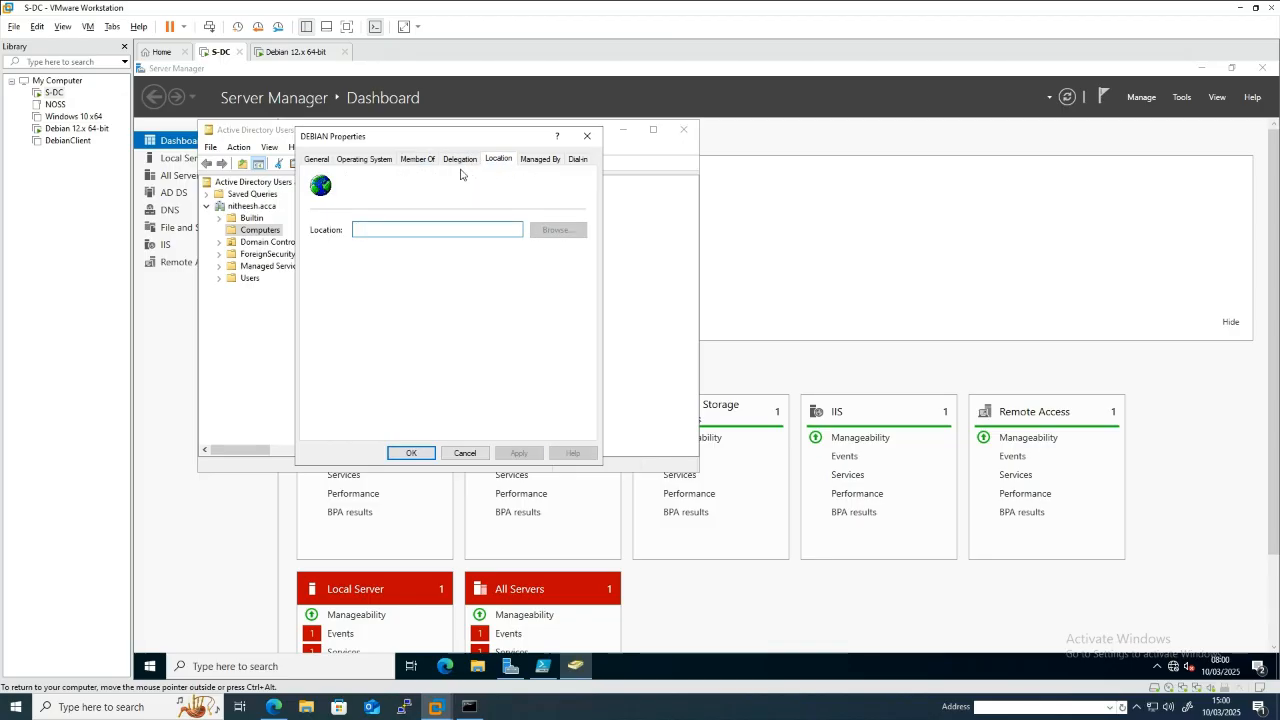
click(460, 163)
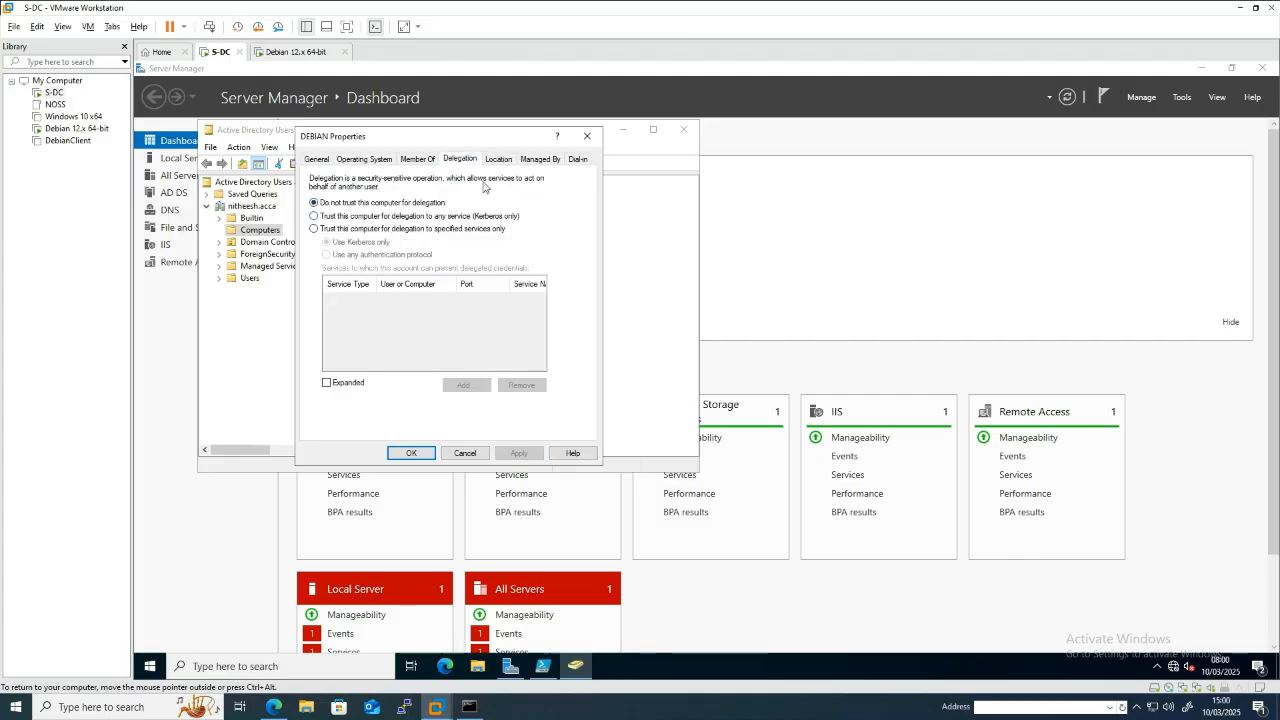
click(508, 160)
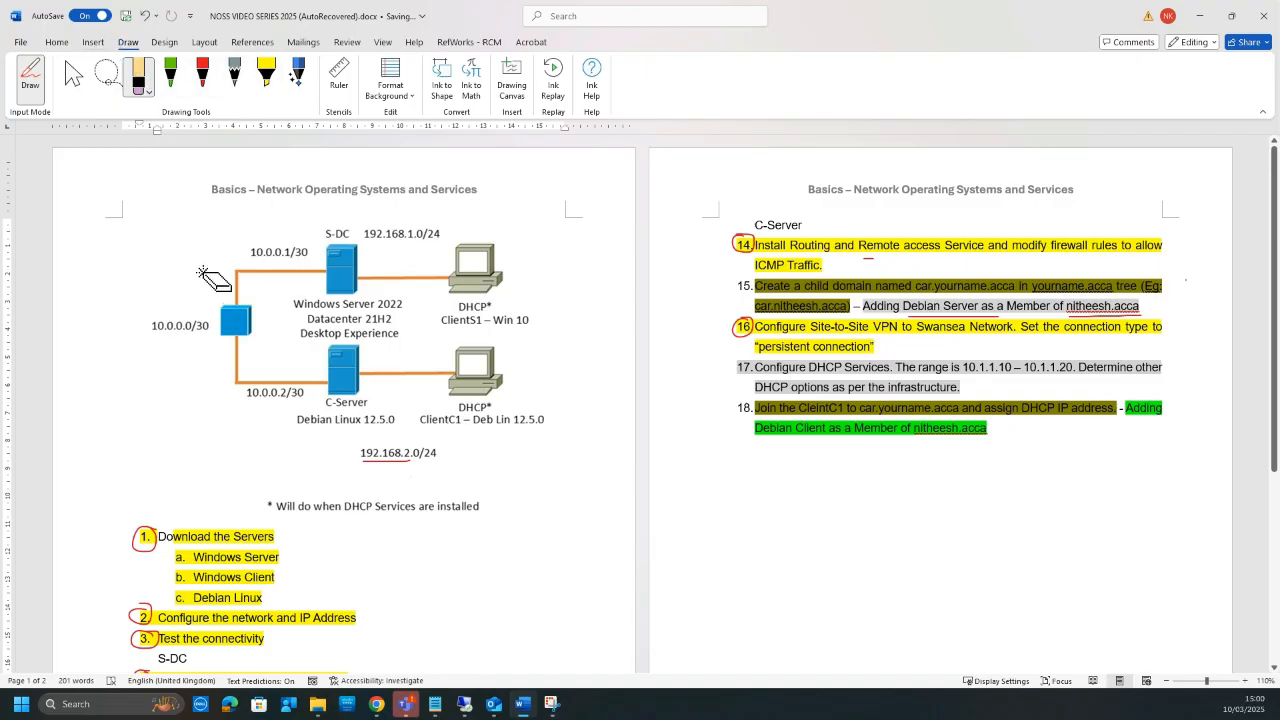
In the Word task list, erase item 15's red underlines and highlight its "Adding Debian Server as a Member of" text and domain name in yellow.
click(90, 43)
click(56, 42)
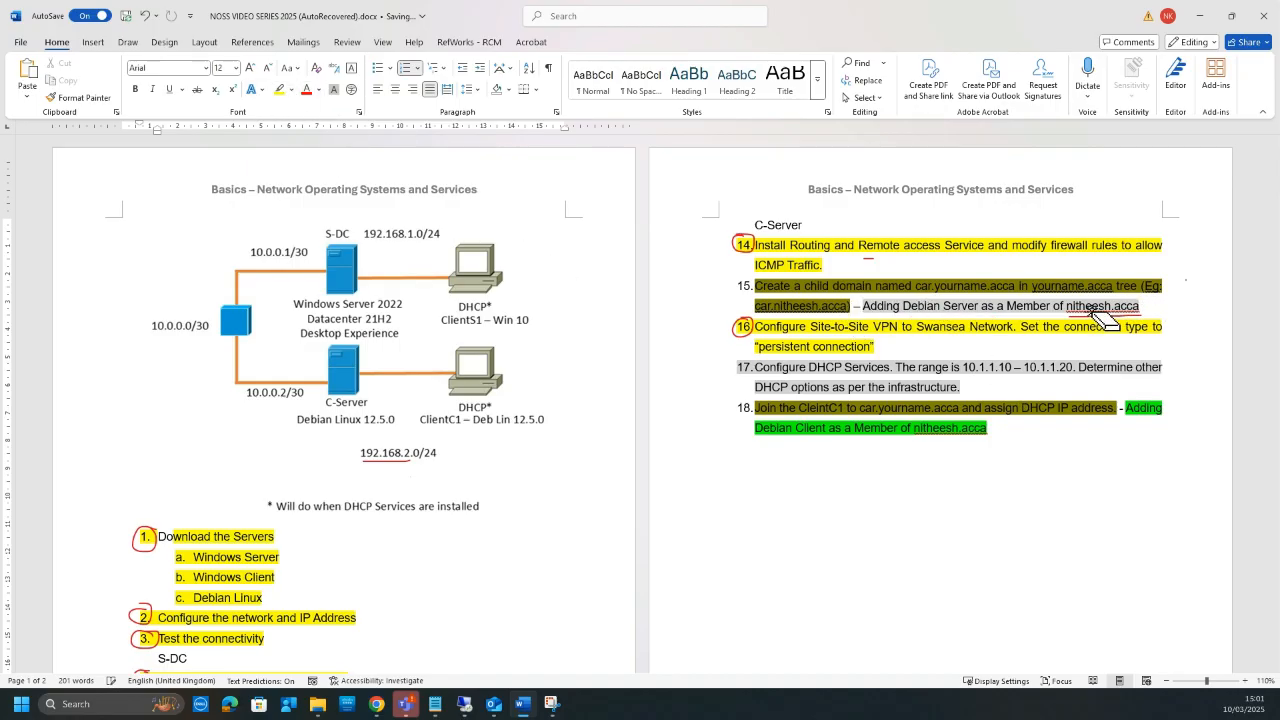
click(290, 90)
click(281, 90)
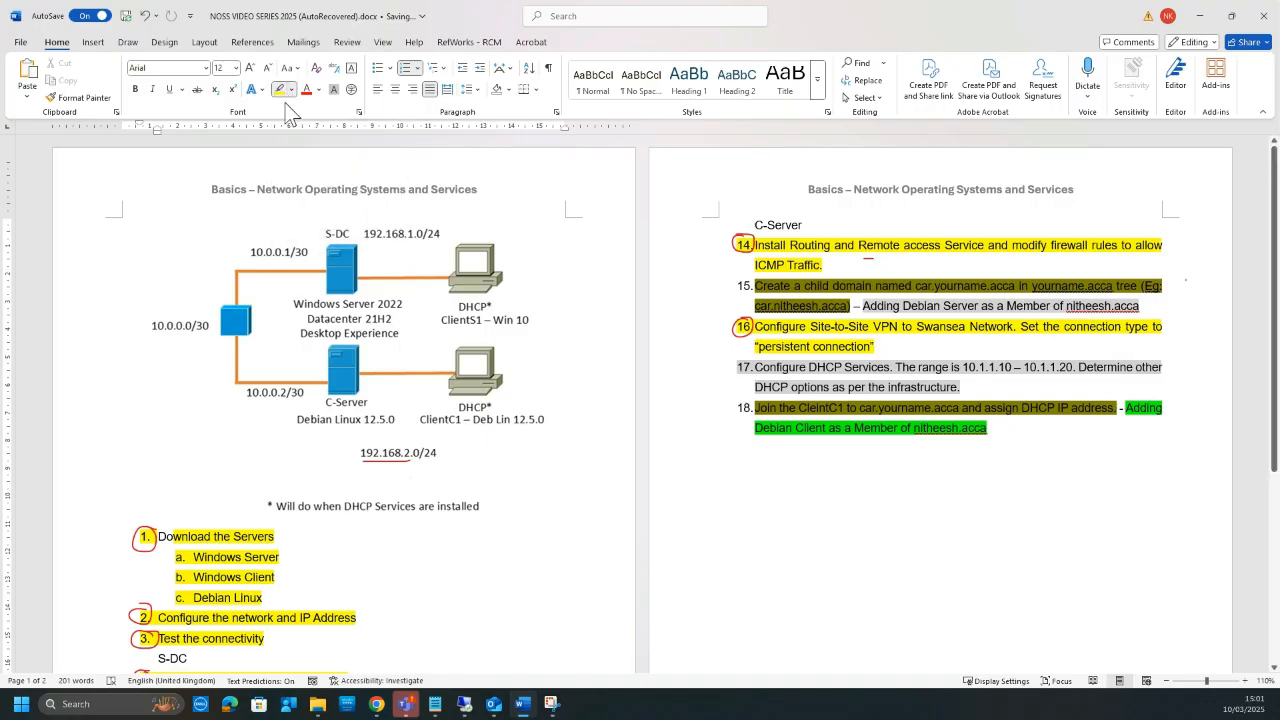
mouse_move(1040, 305)
mouse_down()
mouse_move(824, 305)
mouse_move(860, 307)
mouse_up()
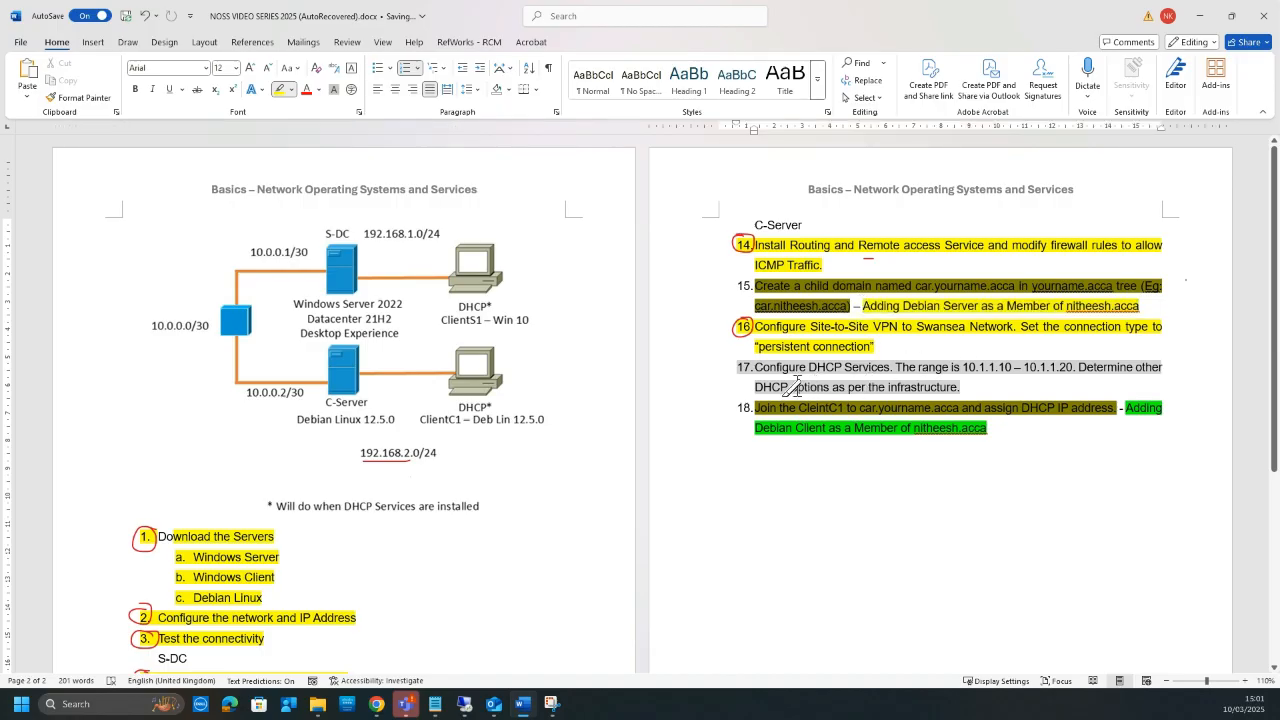
Circle item number 15 in red ink and stop drawing.
click(125, 42)
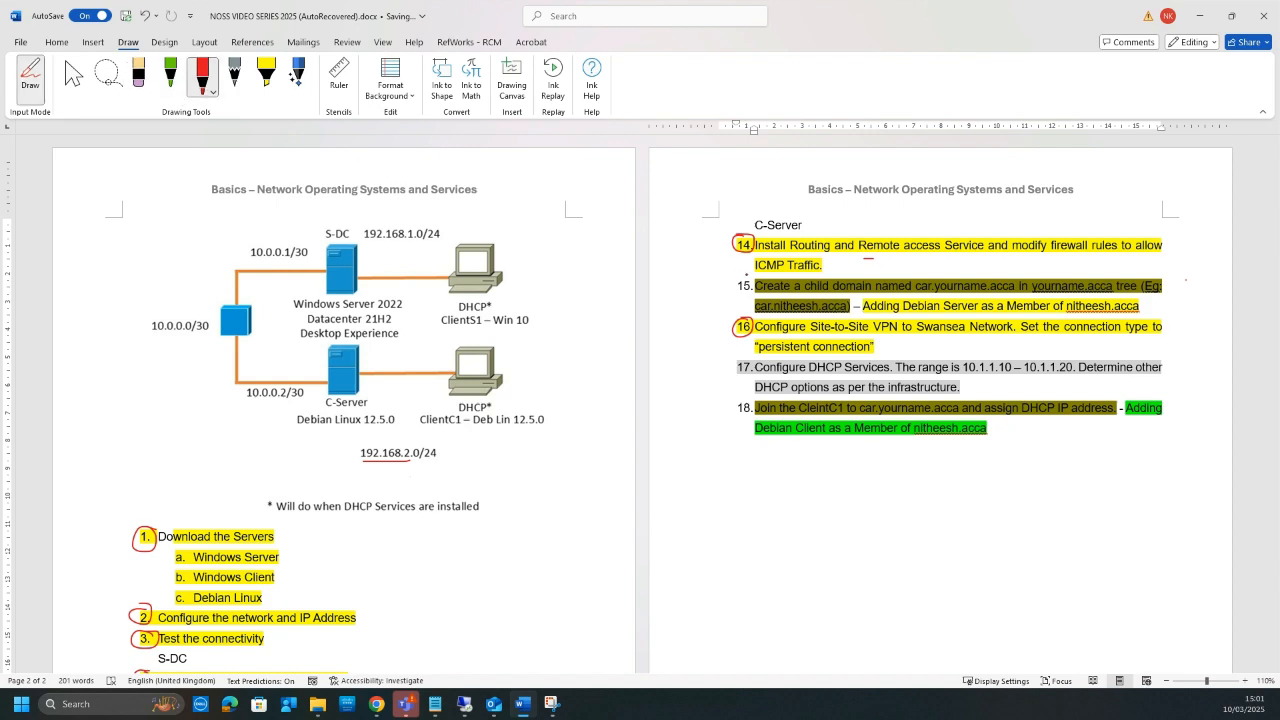
mouse_move(752, 274)
mouse_down()
mouse_move(730, 284)
mouse_move(758, 298)
mouse_move(748, 273)
mouse_up()
key(Escape)
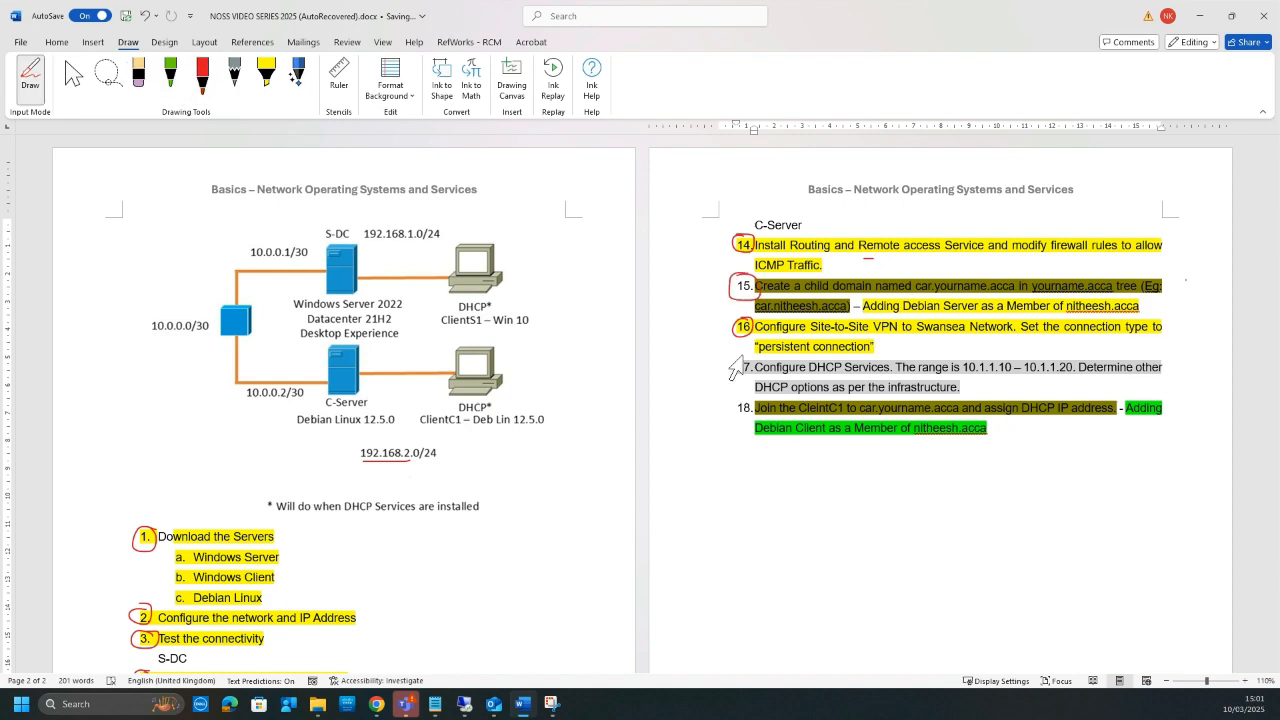
Review which tasks on both pages of the list are circled as completed and which remain.
scroll(714, 431, down, 3)
scroll(714, 431, down, 5)
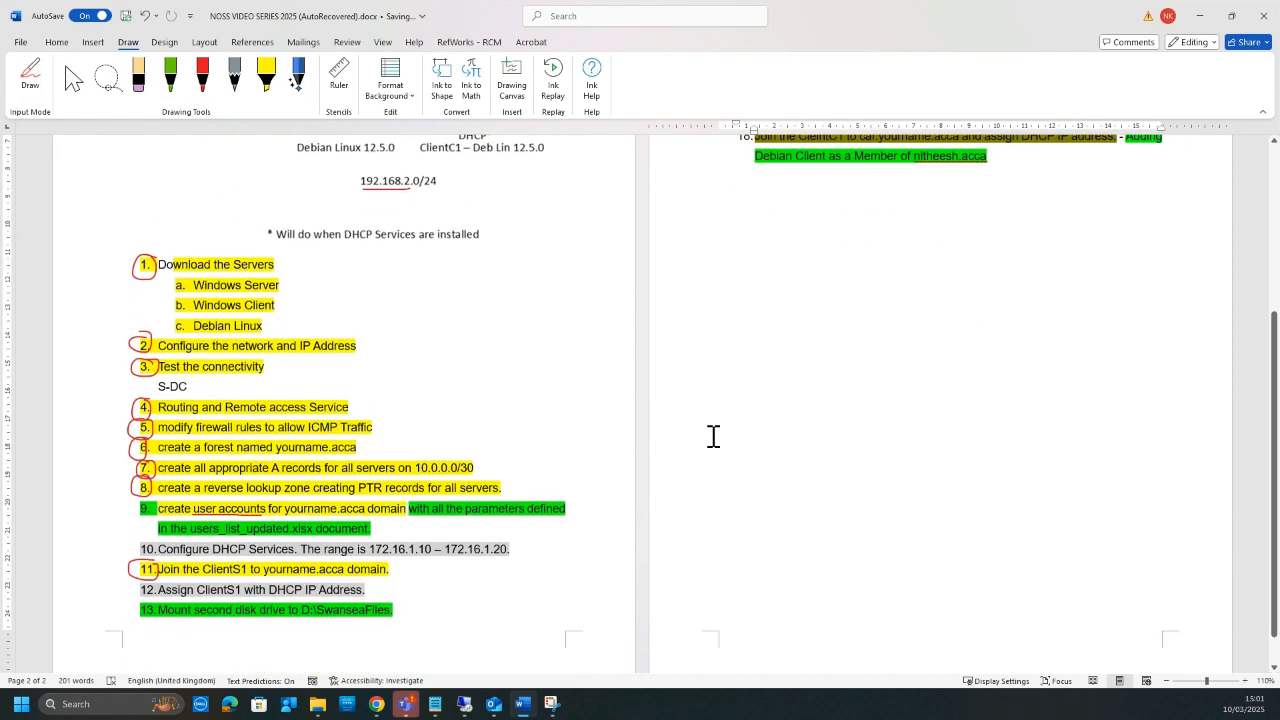
scroll(714, 431, up, 4)
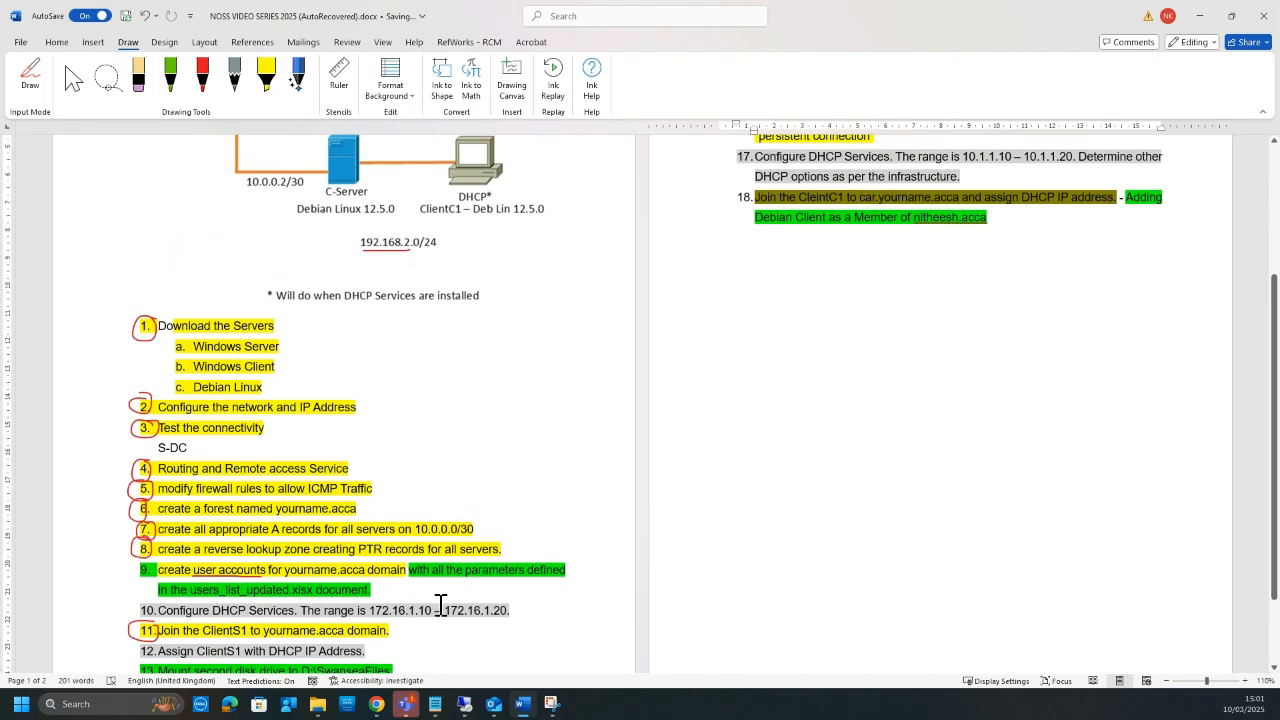
scroll(441, 605, down, 2)
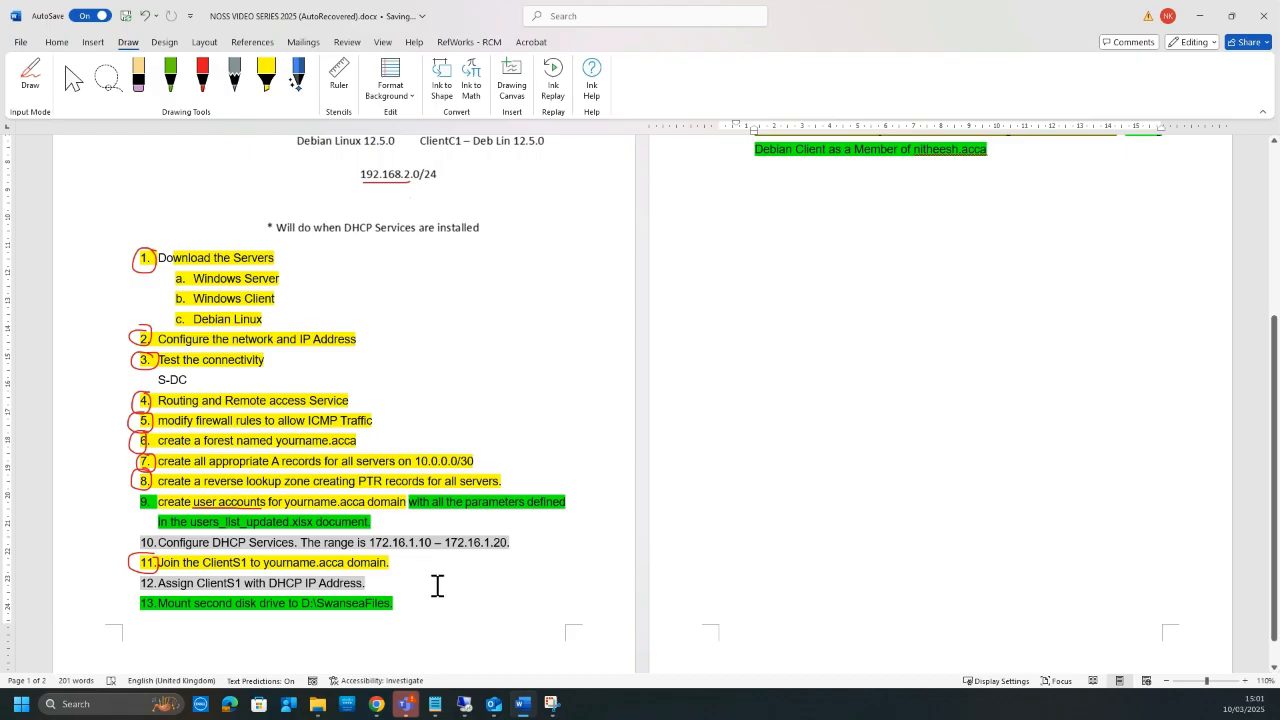
scroll(610, 618, up, 1)
scroll(620, 622, up, 5)
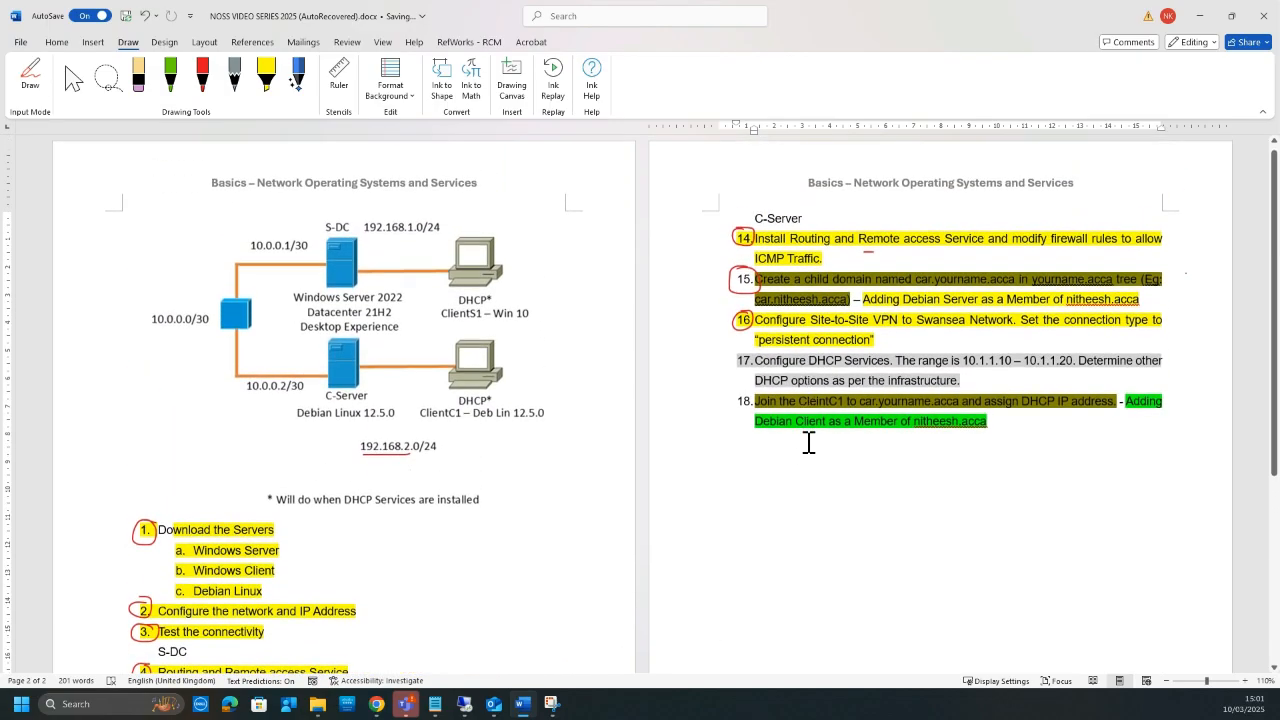
scroll(835, 485, down, 3)
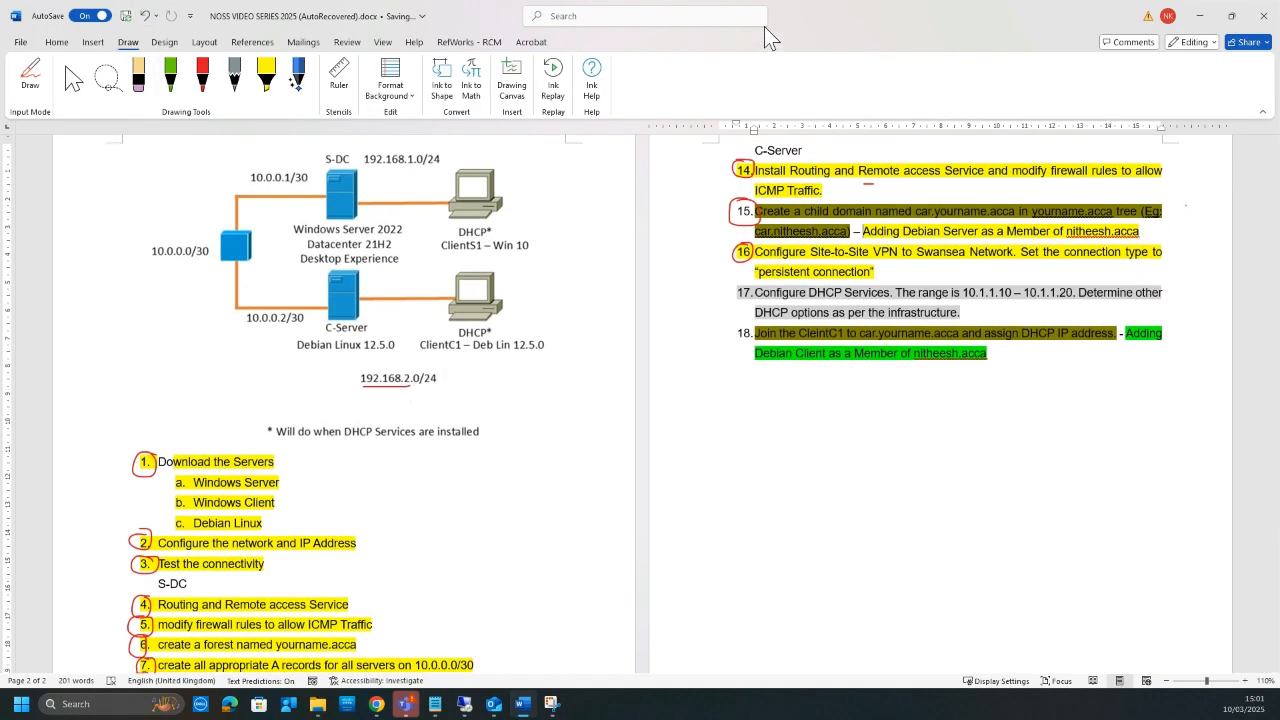
Return to VMware Workstation and power on the S-DC virtual machine.
drag(764, 26, 0, 215)
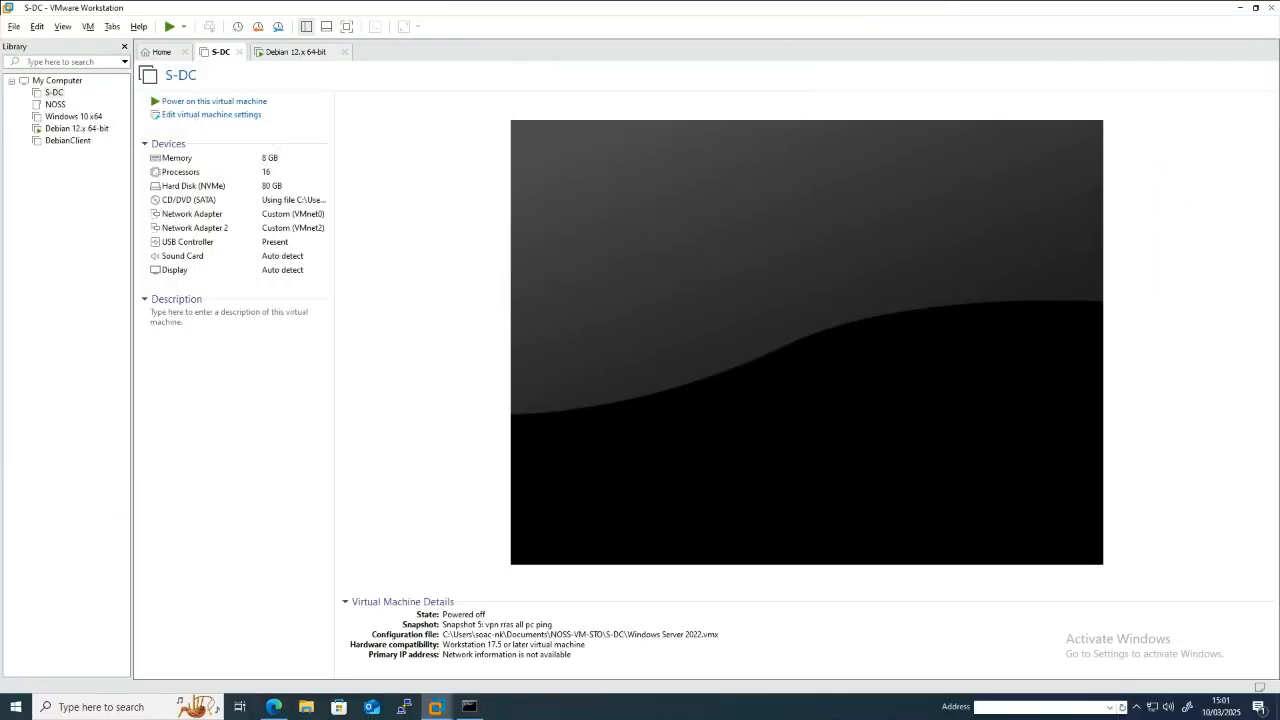
click(217, 102)
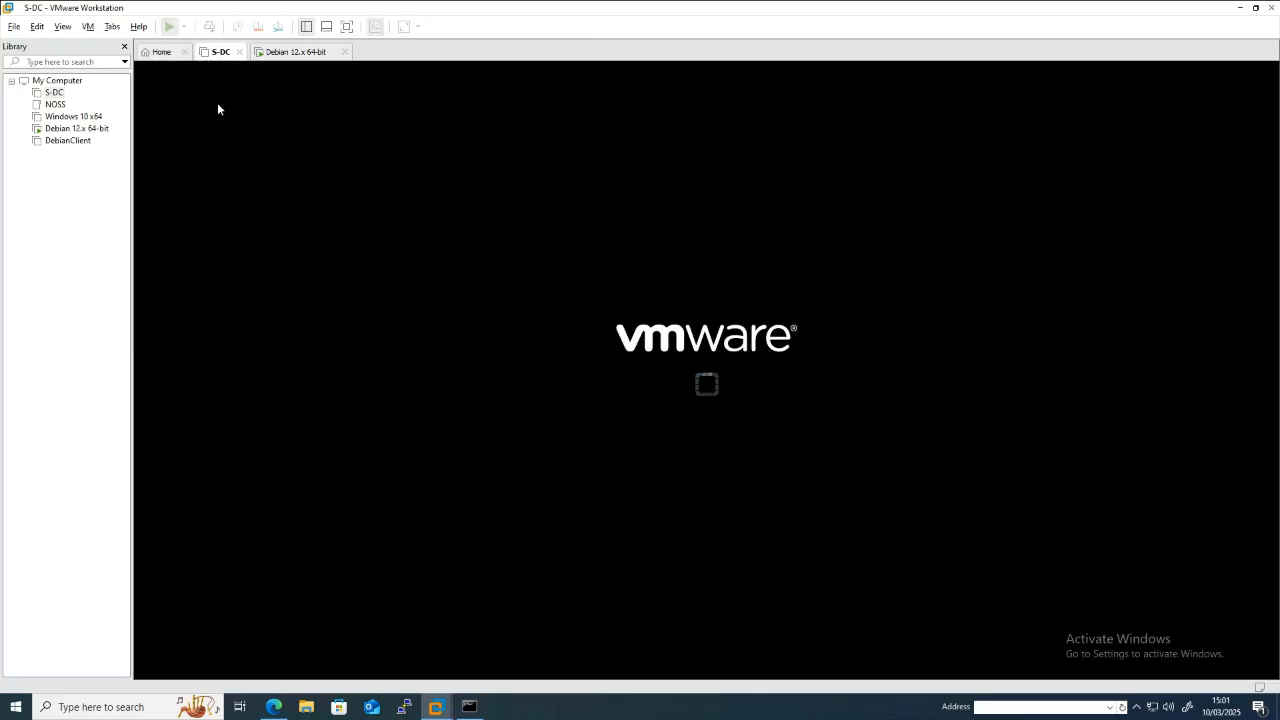
In the Debian server's terminal, run sudo realm list and compare its output with the earlier realm discovery.
click(293, 53)
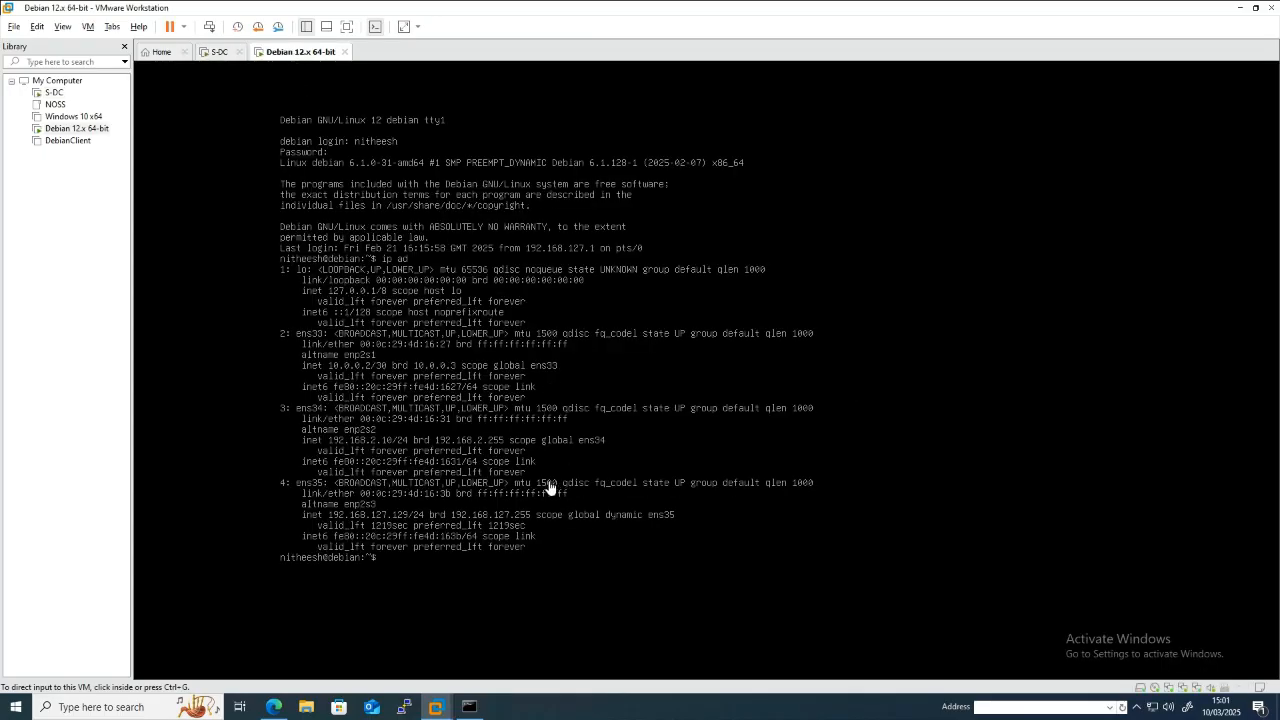
click(469, 706)
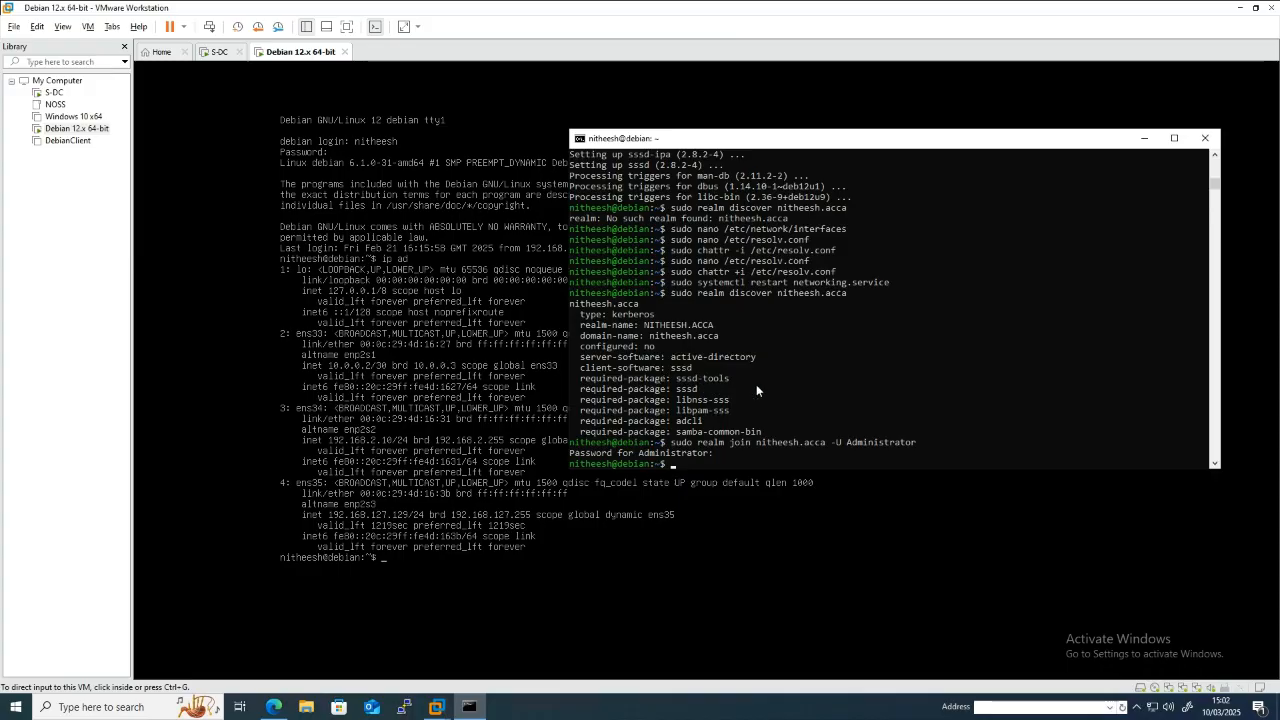
click(866, 383)
key(Escape)
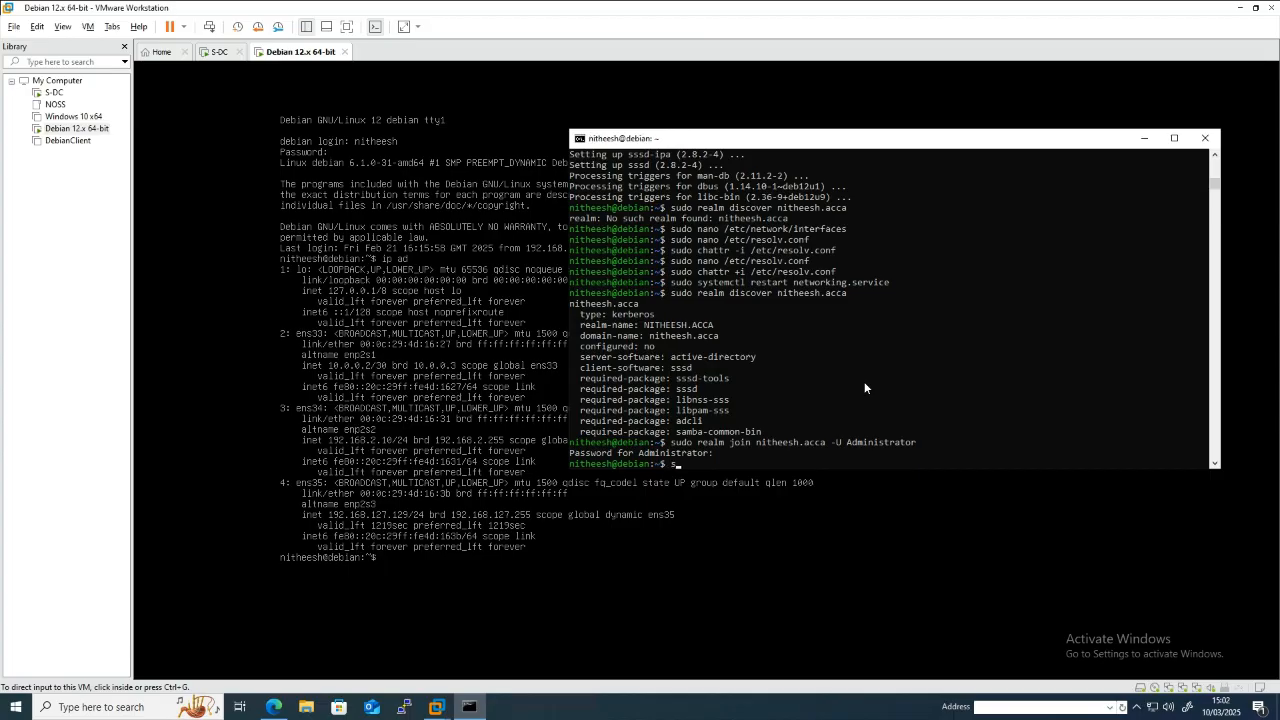
text(sudo realm list)
key(Return)
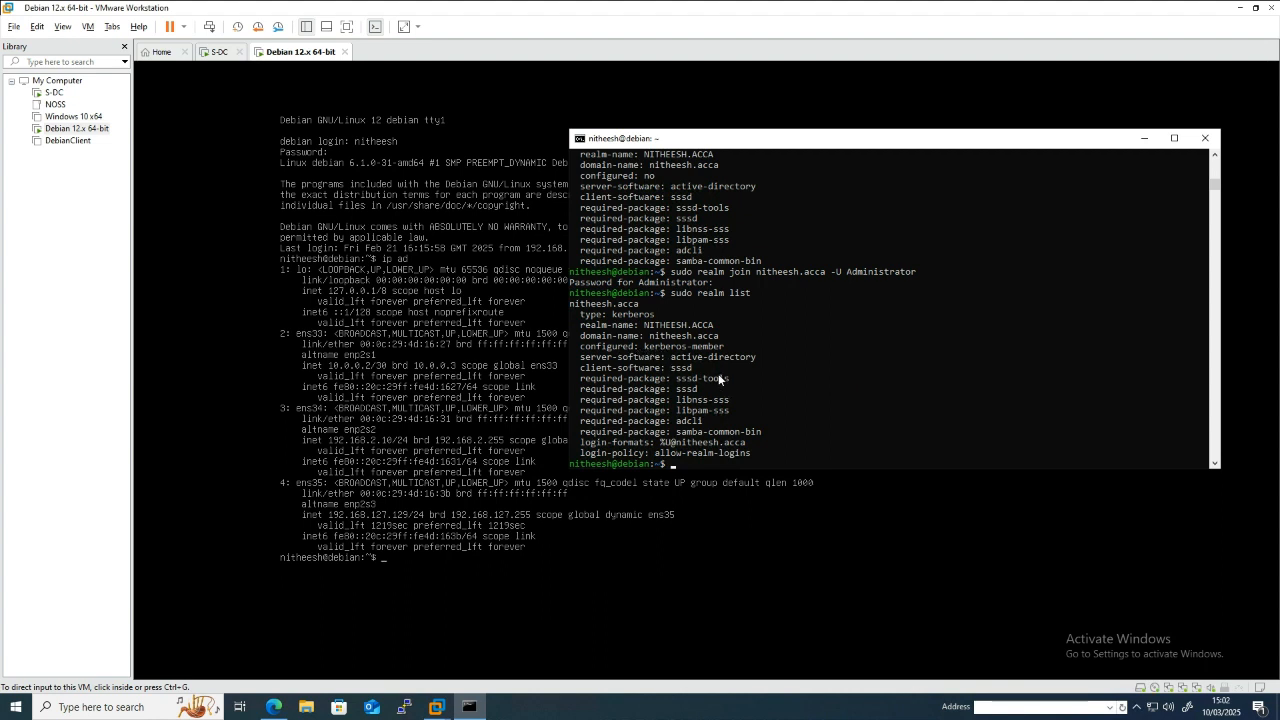
scroll(718, 375, up, 5)
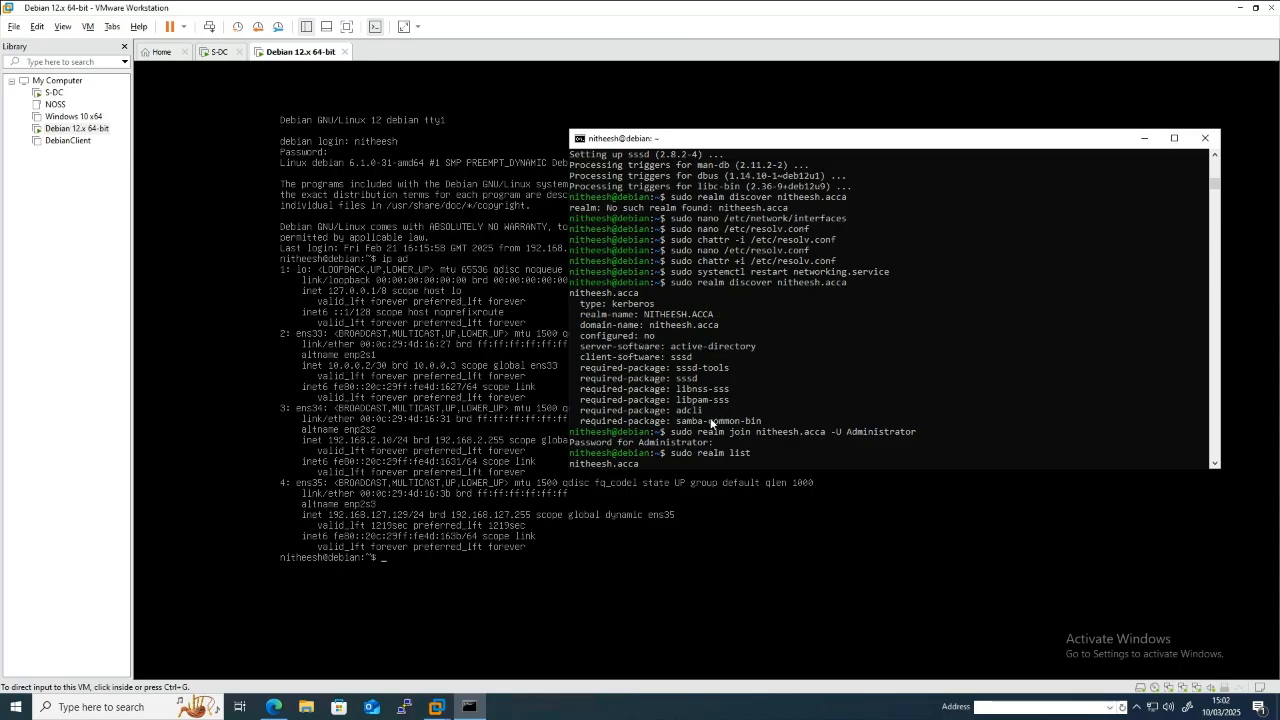
Try to request a Kerberos ticket by running kinit with the lowercase domain name in the Debian SSH terminal.
scroll(708, 425, down, 5)
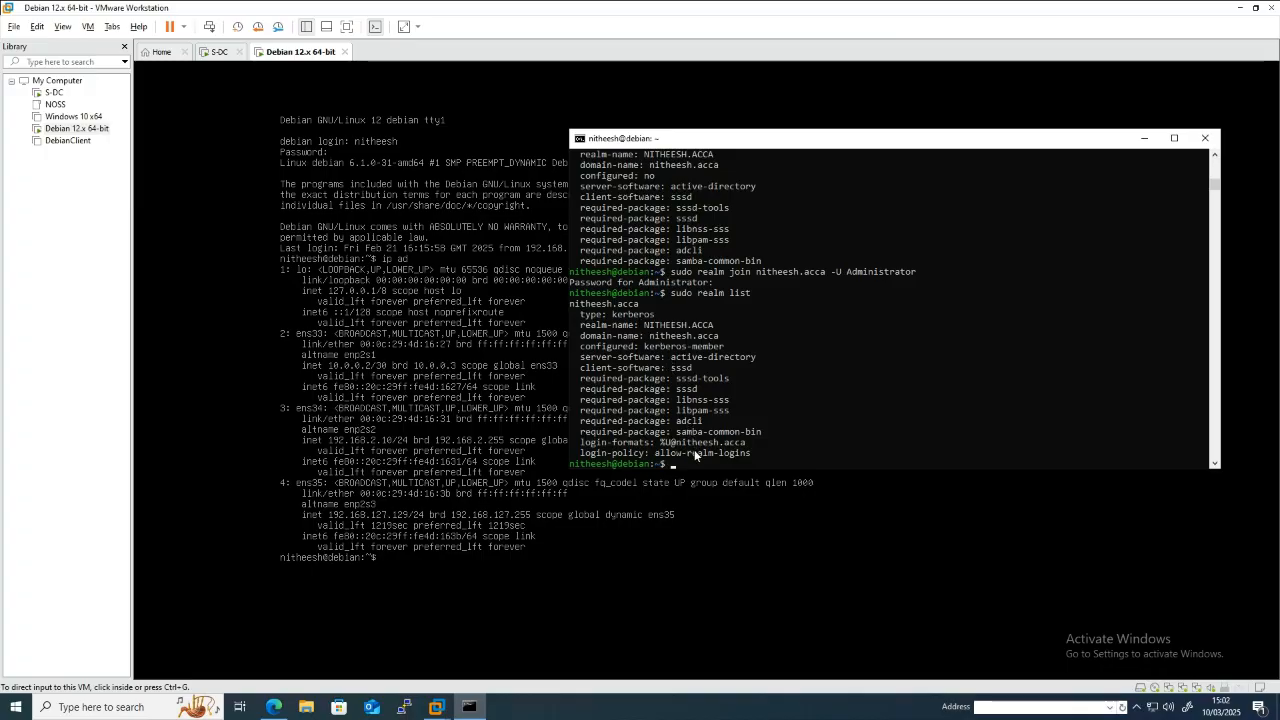
scroll(694, 450, down, 1)
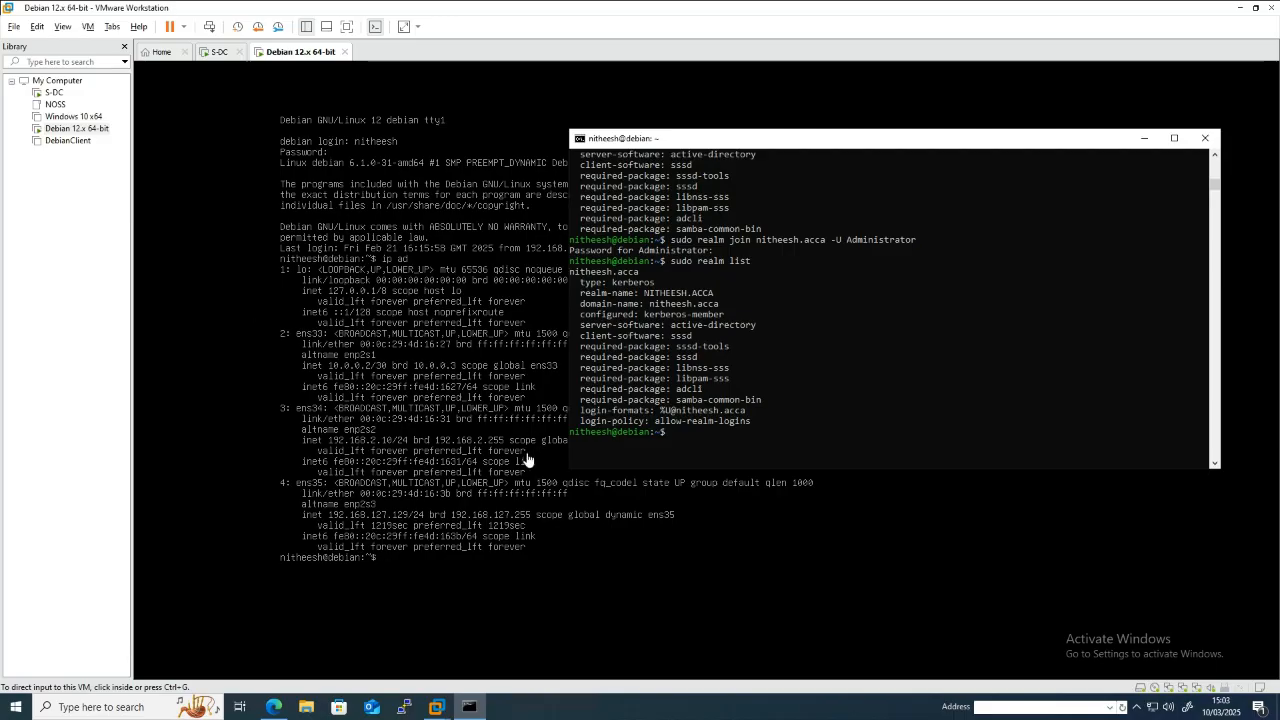
click(704, 420)
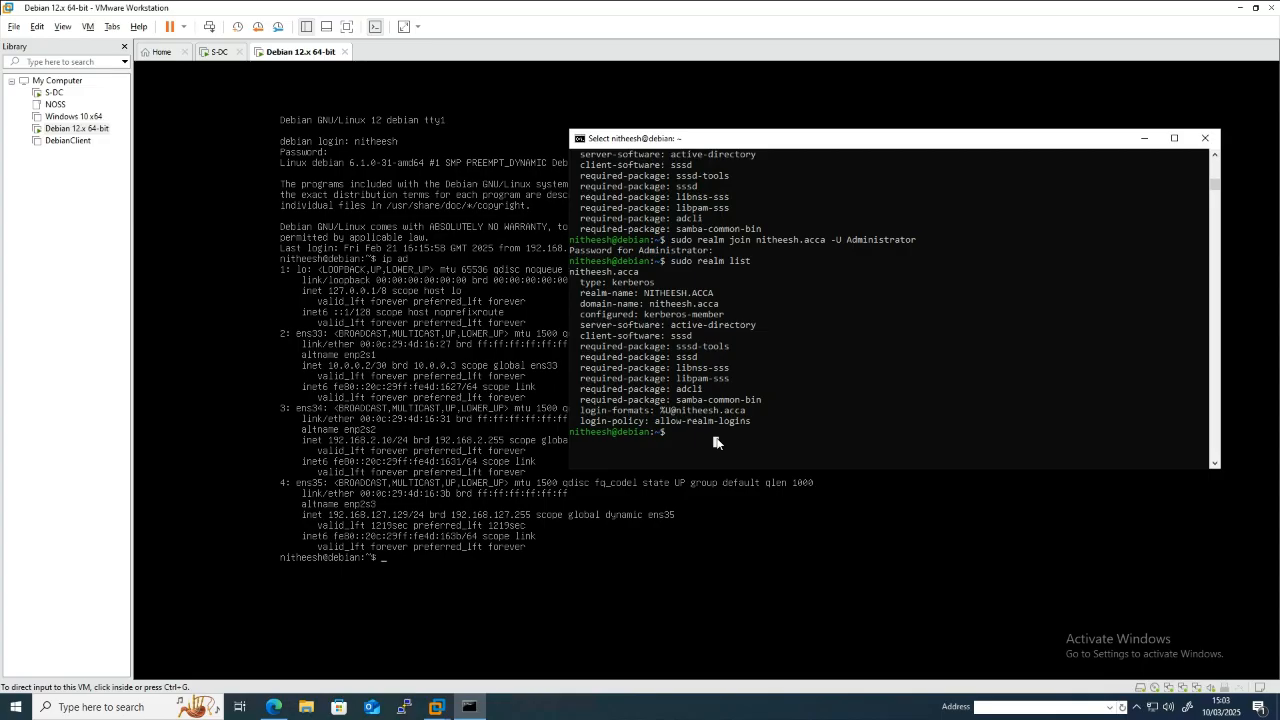
text(kinit nitheesh.acca)
key(Return)
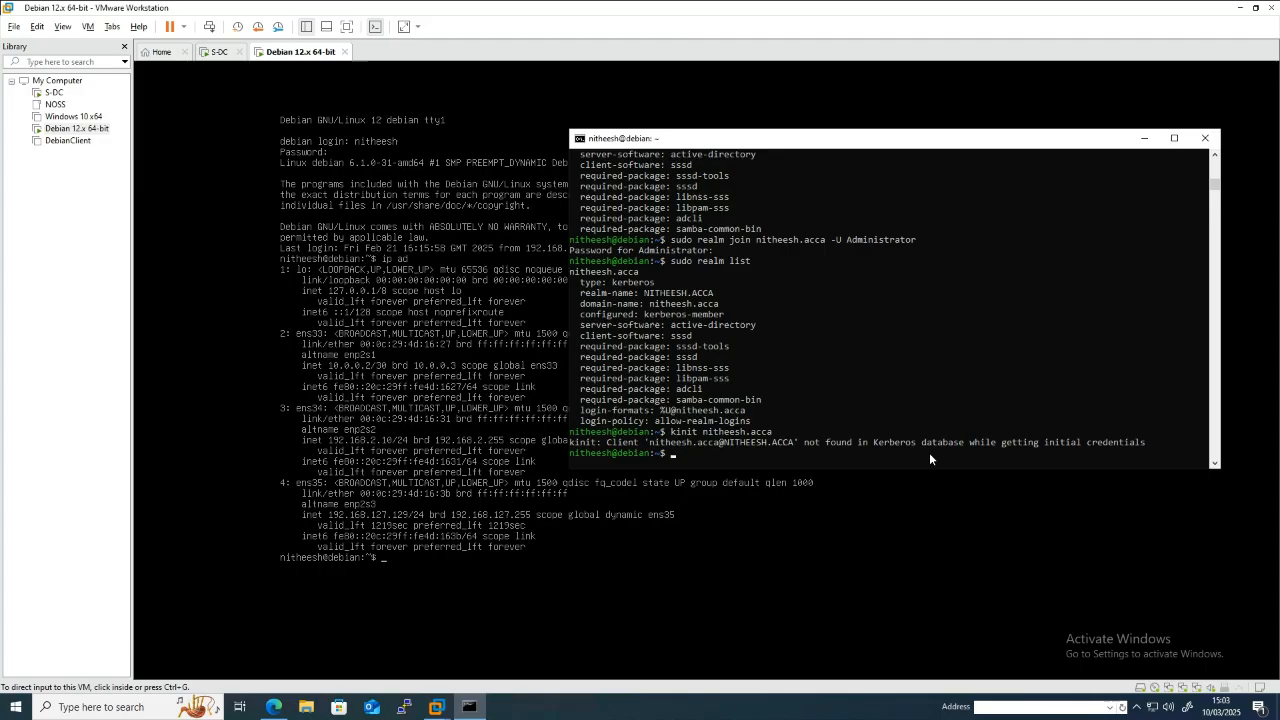
Try kinit again with the domain name written in uppercase.
key(Up)
key(BackSpace)
key(BackSpace)
key(BackSpace)
key(BackSpace)
key(BackSpace)
key(BackSpace)
key(BackSpace)
key(BackSpace)
key(BackSpace)
key(BackSpace)
key(BackSpace)
key(BackSpace)
key(BackSpace)
text(NITHEESH.ACCA)
key(Return)
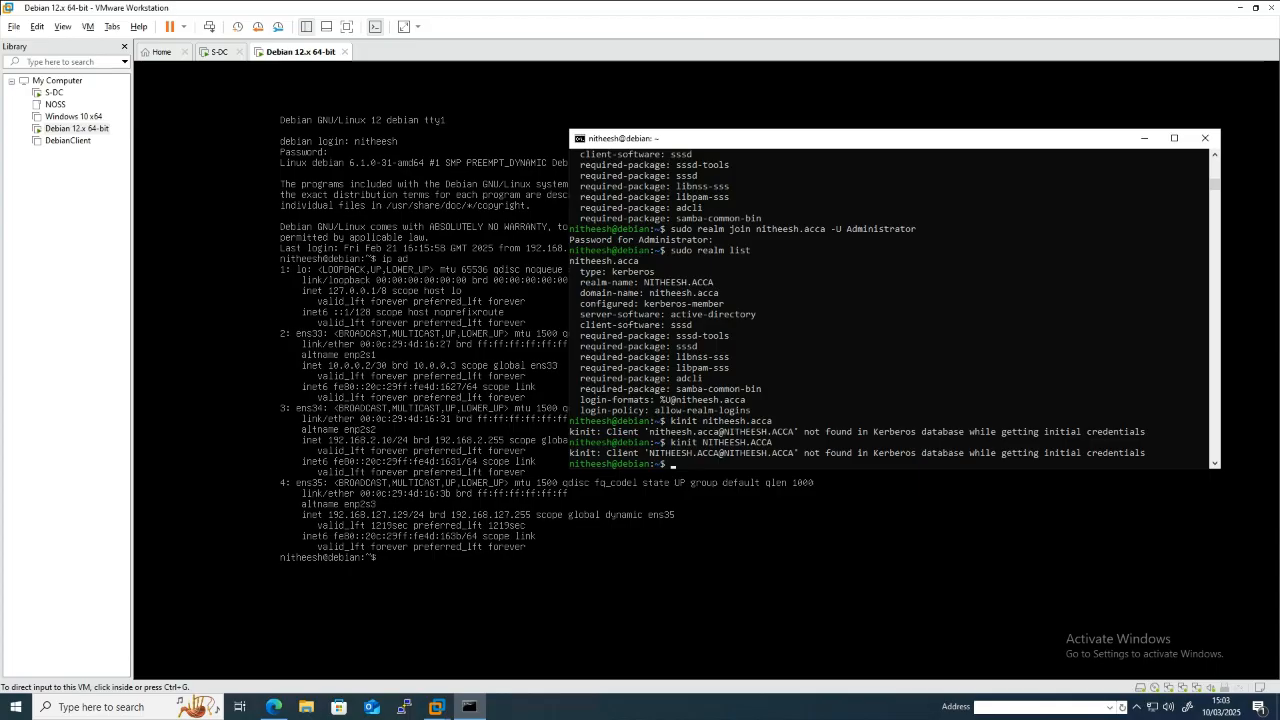
Log out of the local account on the Debian virtual machine's own console with exit.
click(735, 345)
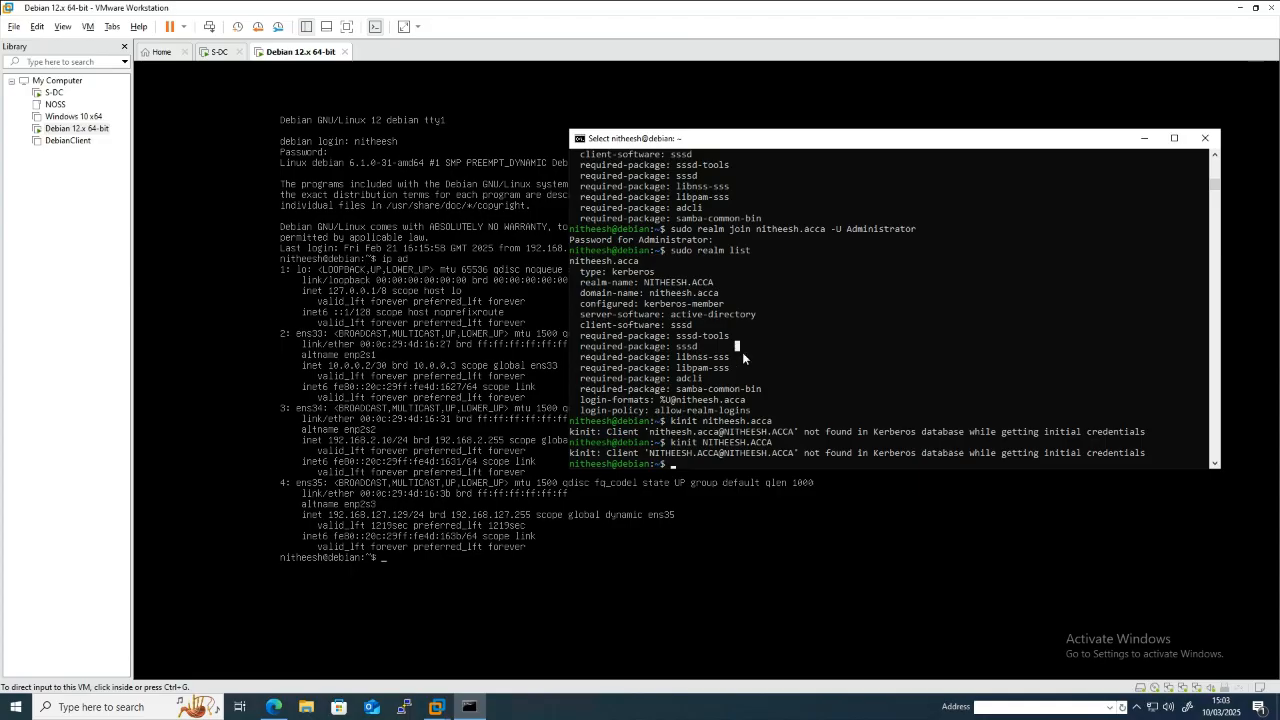
click(461, 577)
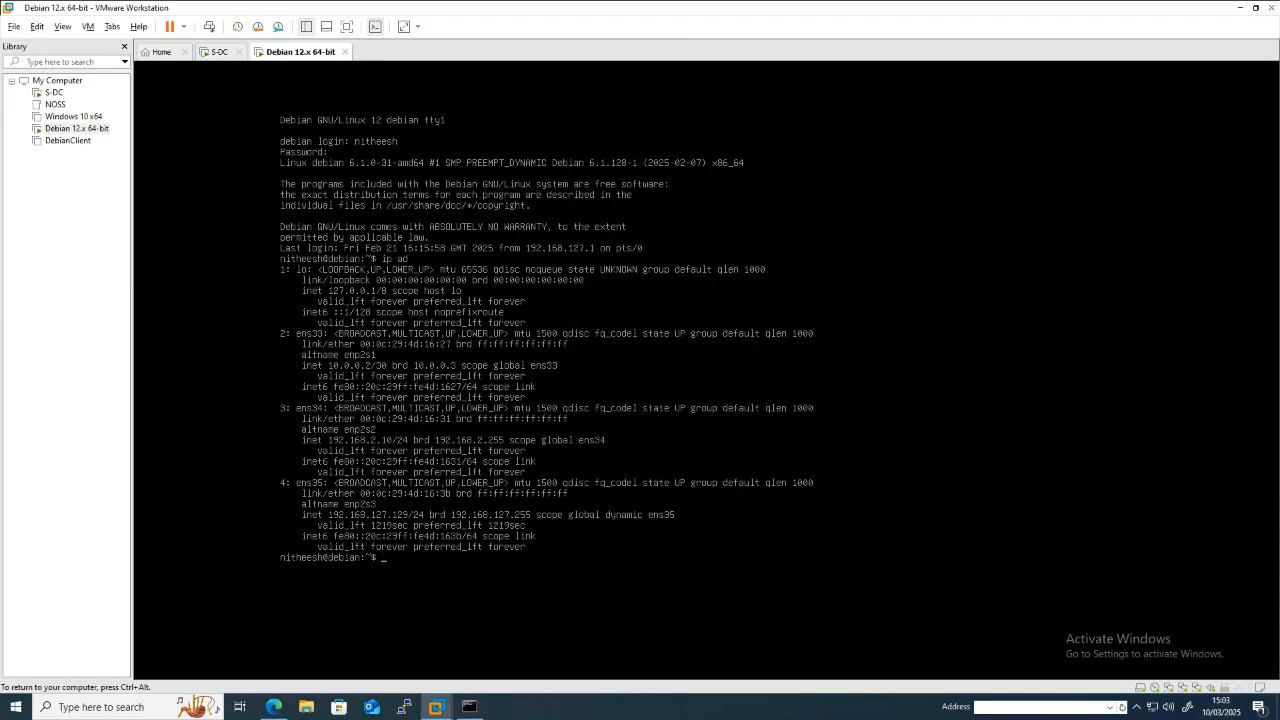
text(exit)
key(Return)
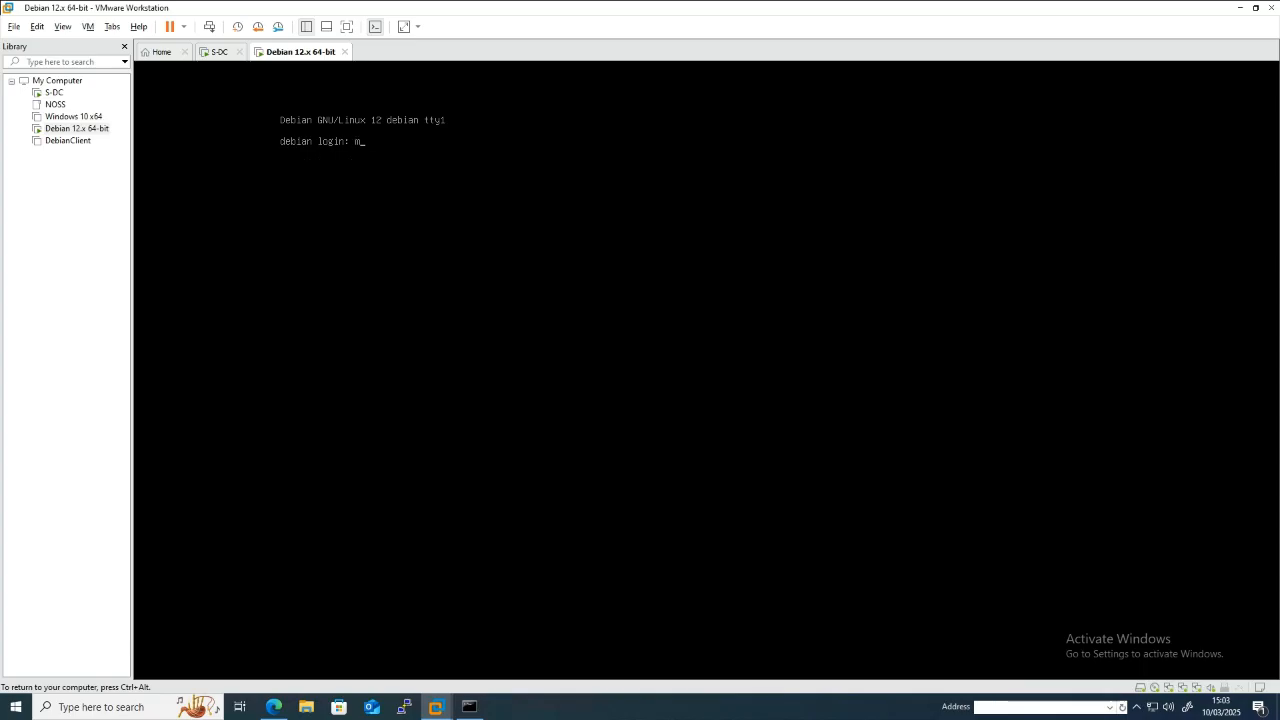
Try to log in at the Debian console with a domain user's full user@domain name and the account password.
text(munya)
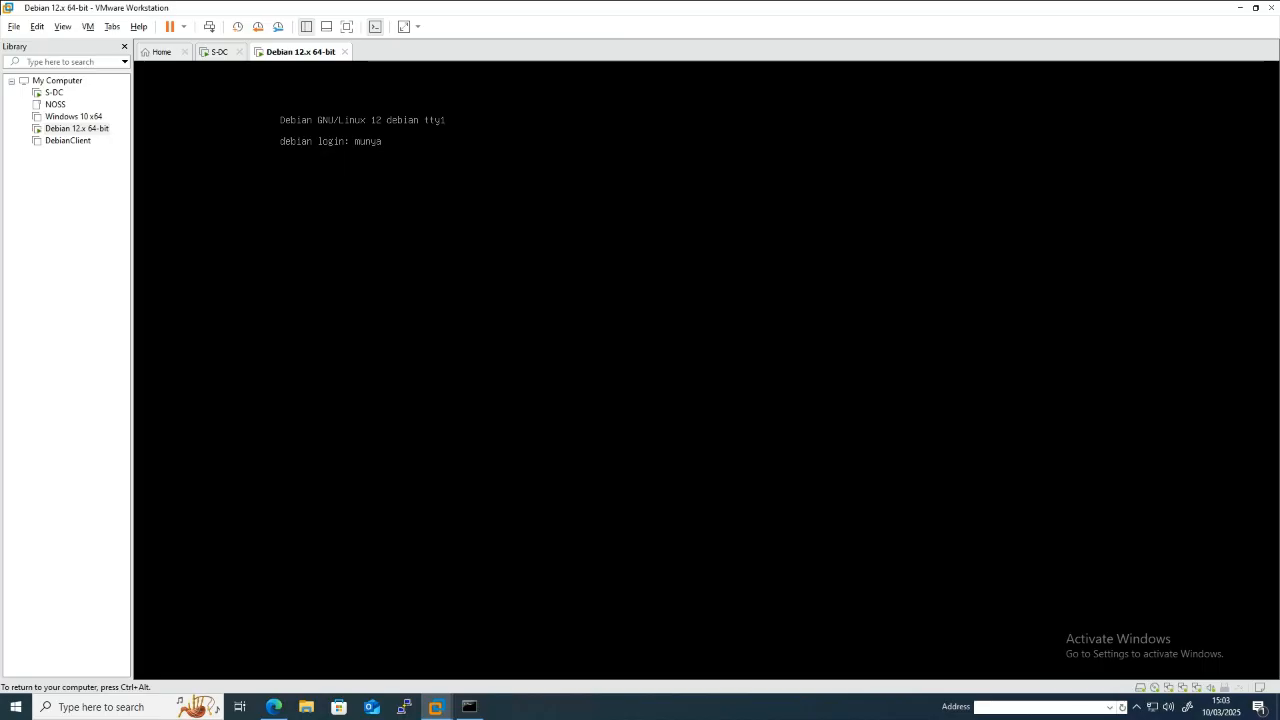
text(@nitheesh.acca)
key(Return)
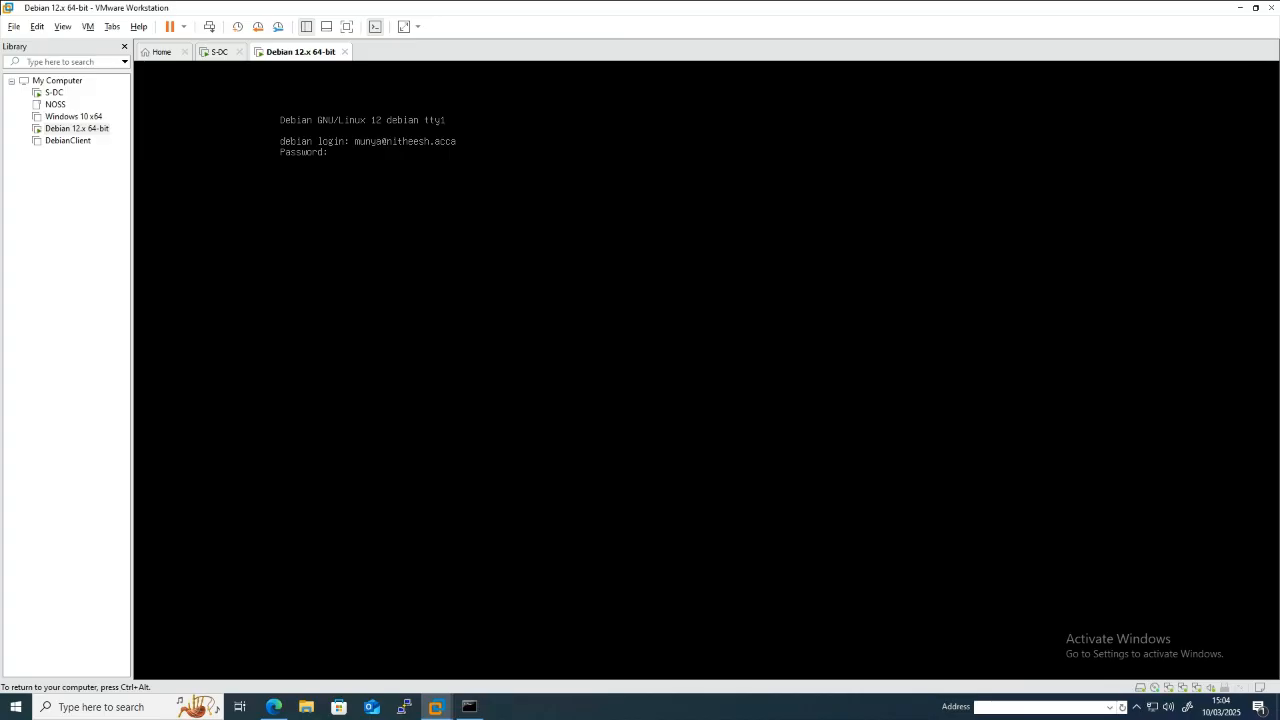
key(ctrl+alt)
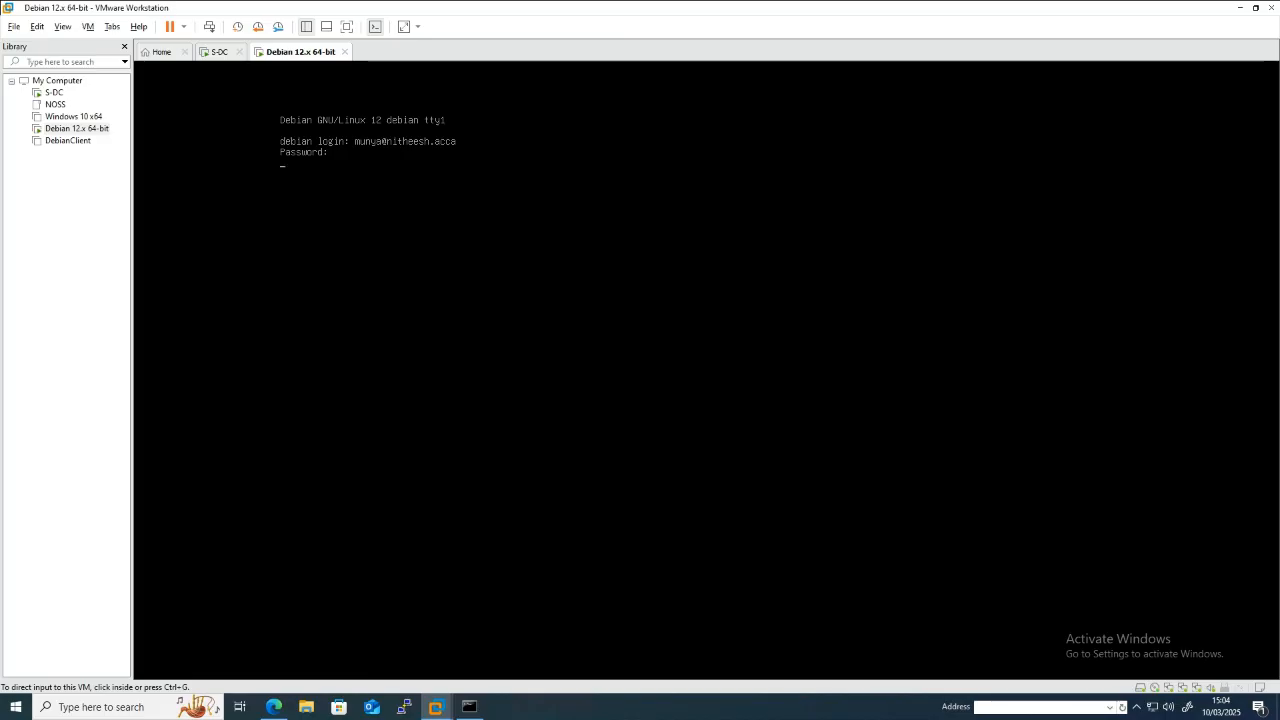
key(Return)
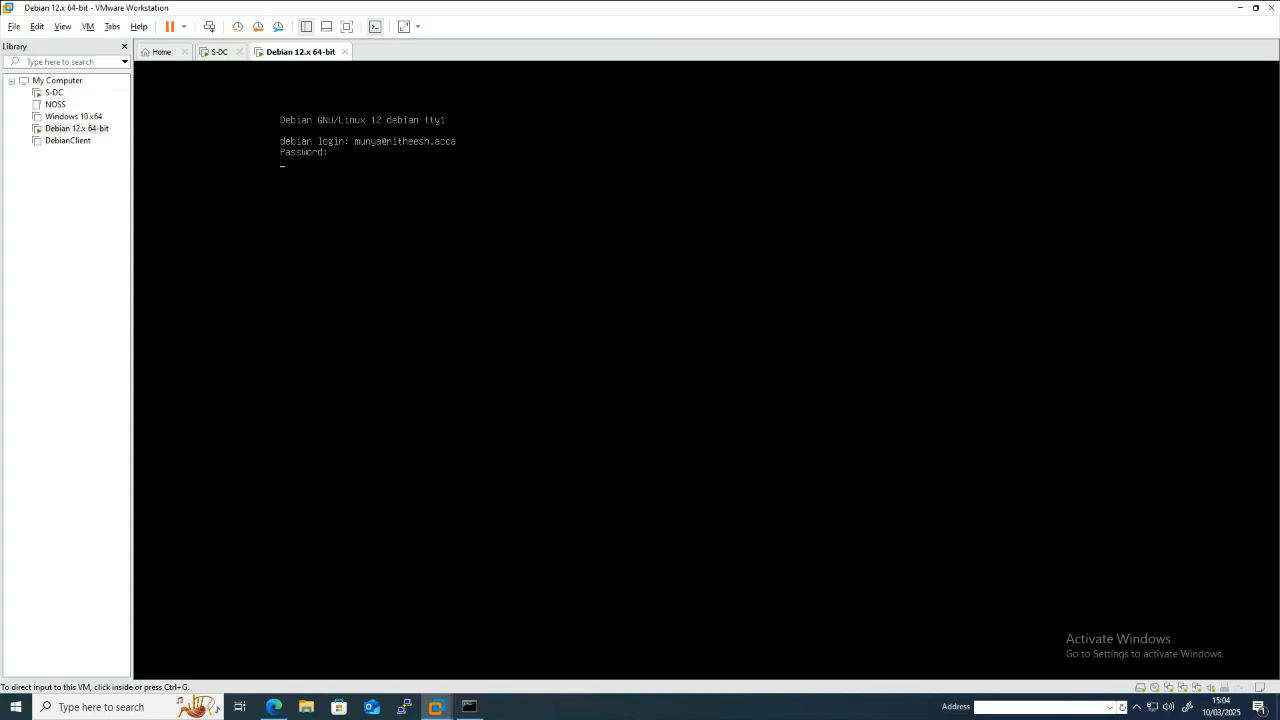
click(479, 307)
key(BackSpace)
key(BackSpace)
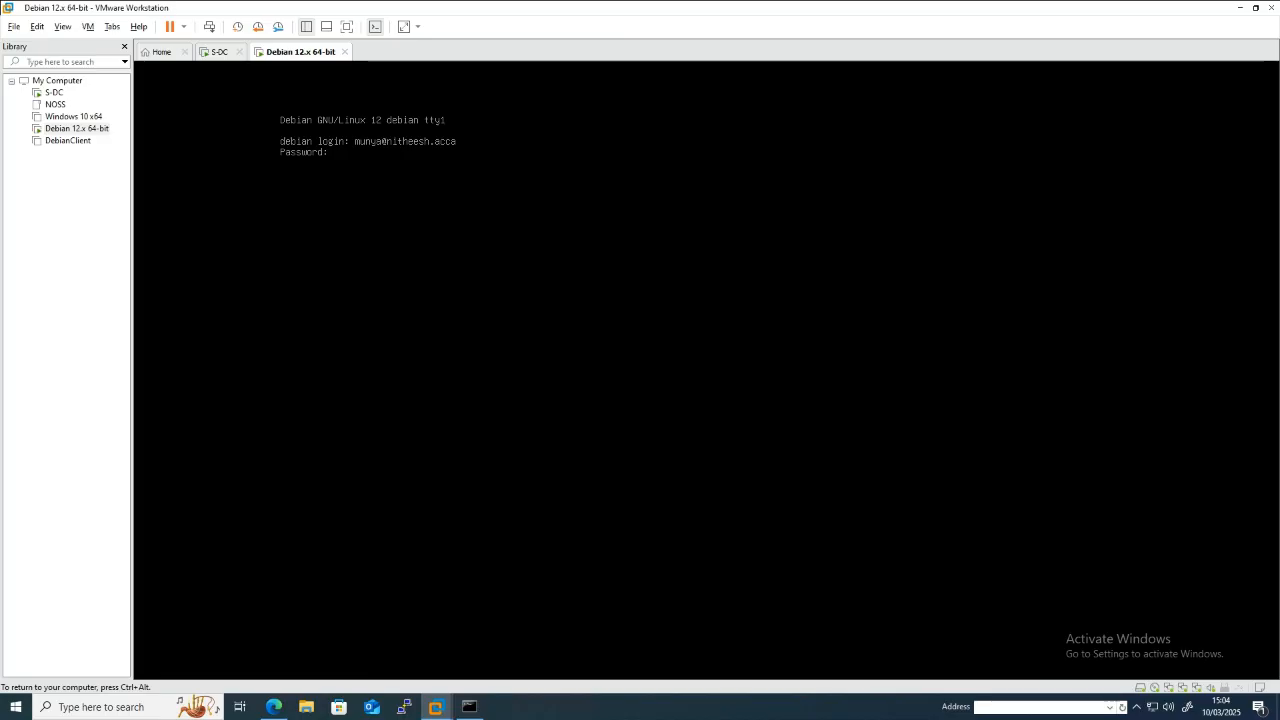
key(ctrl+alt)
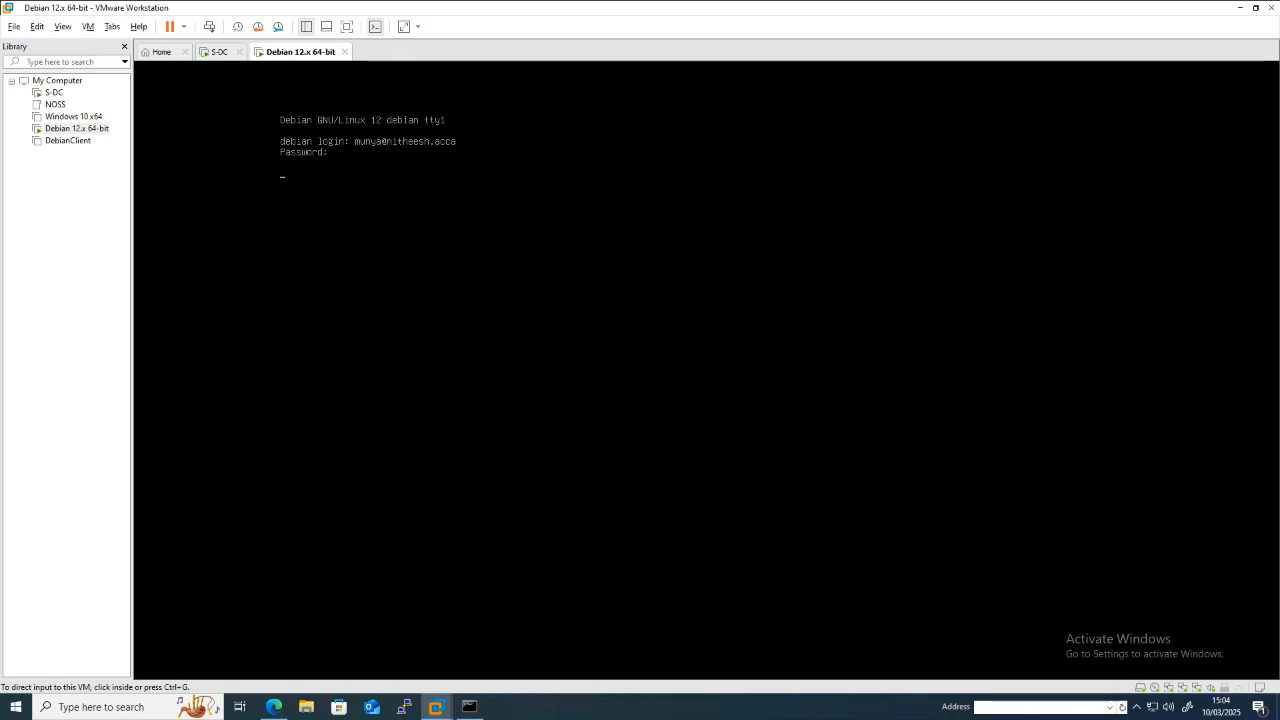
key(Return)
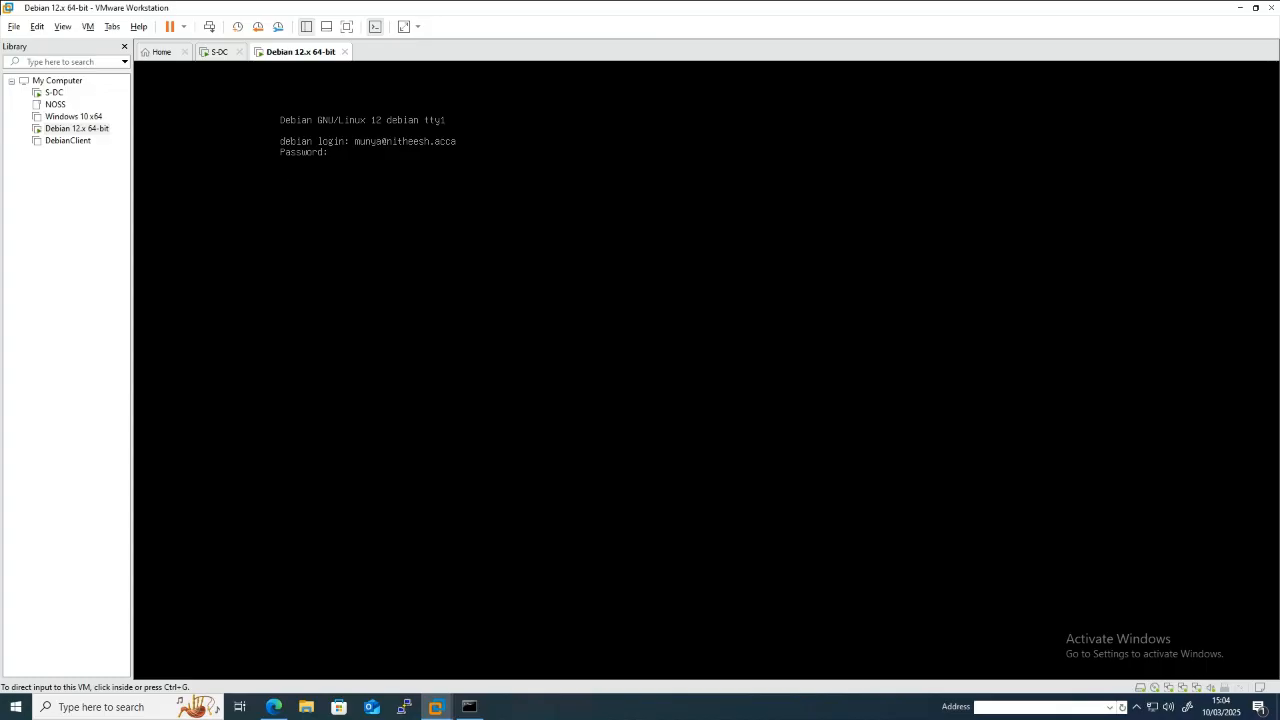
click(436, 199)
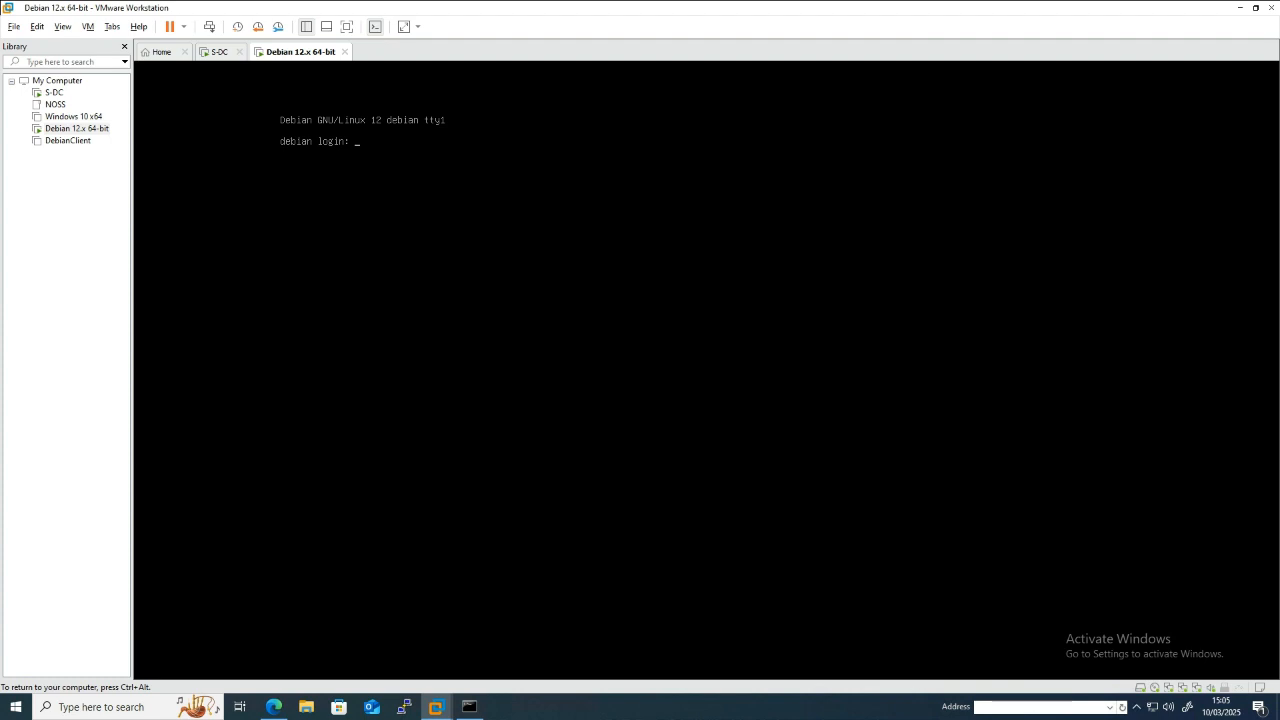
Try to log in with the domain user's short username, without the domain suffix, and the account password.
text(n)
key(BackSpace)
text(munya)
key(Return)
key(Return)
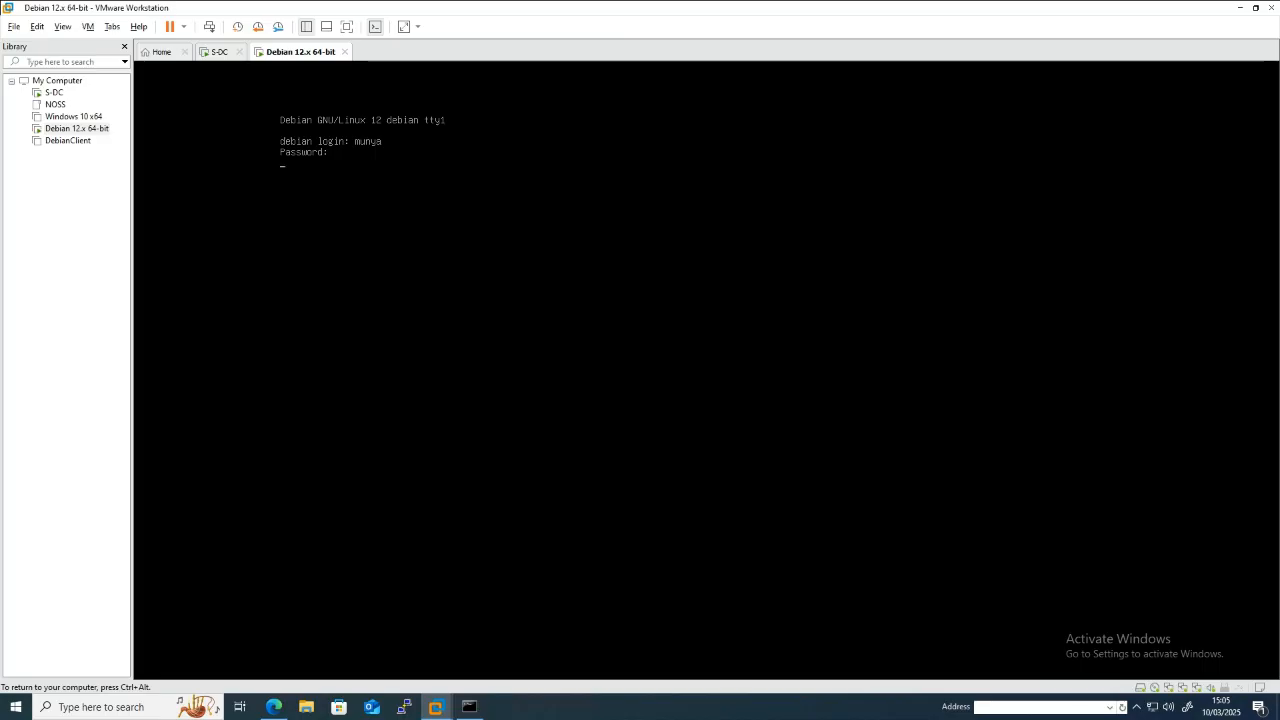
key(ctrl+alt)
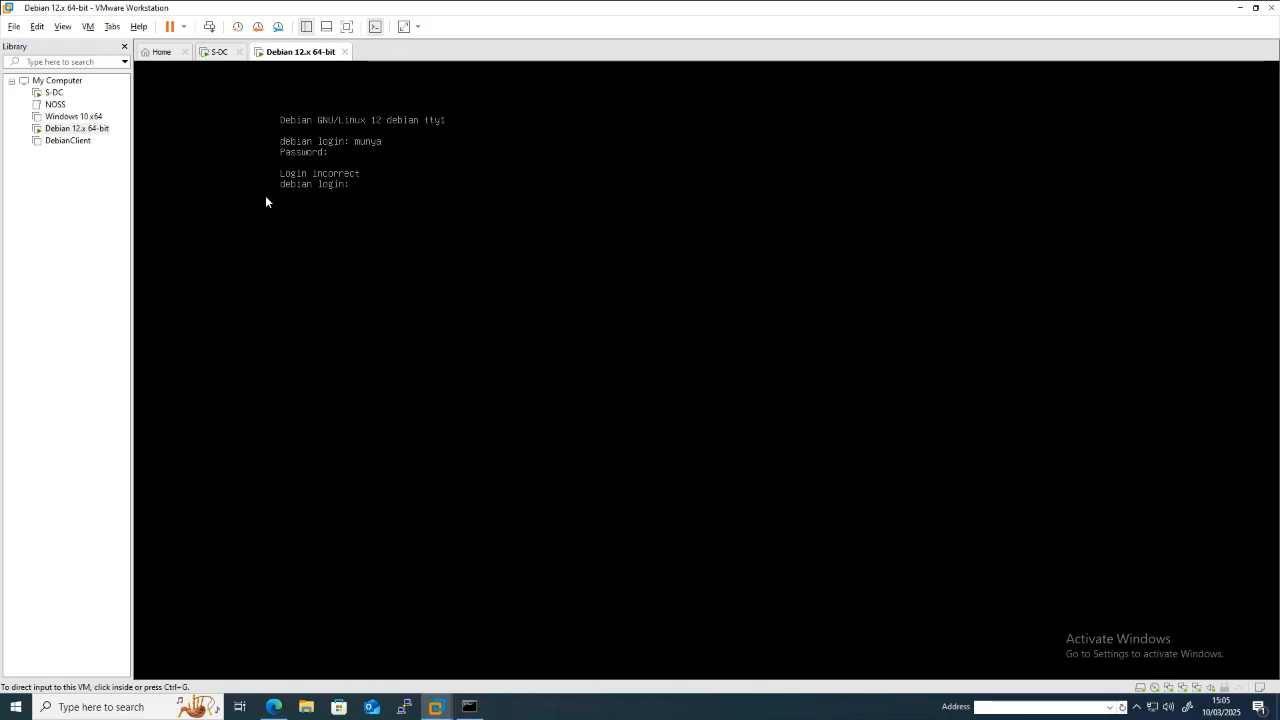
Log in to the Debian console using the domain user's full user@domain name and the account password.
click(266, 198)
text(munya@)
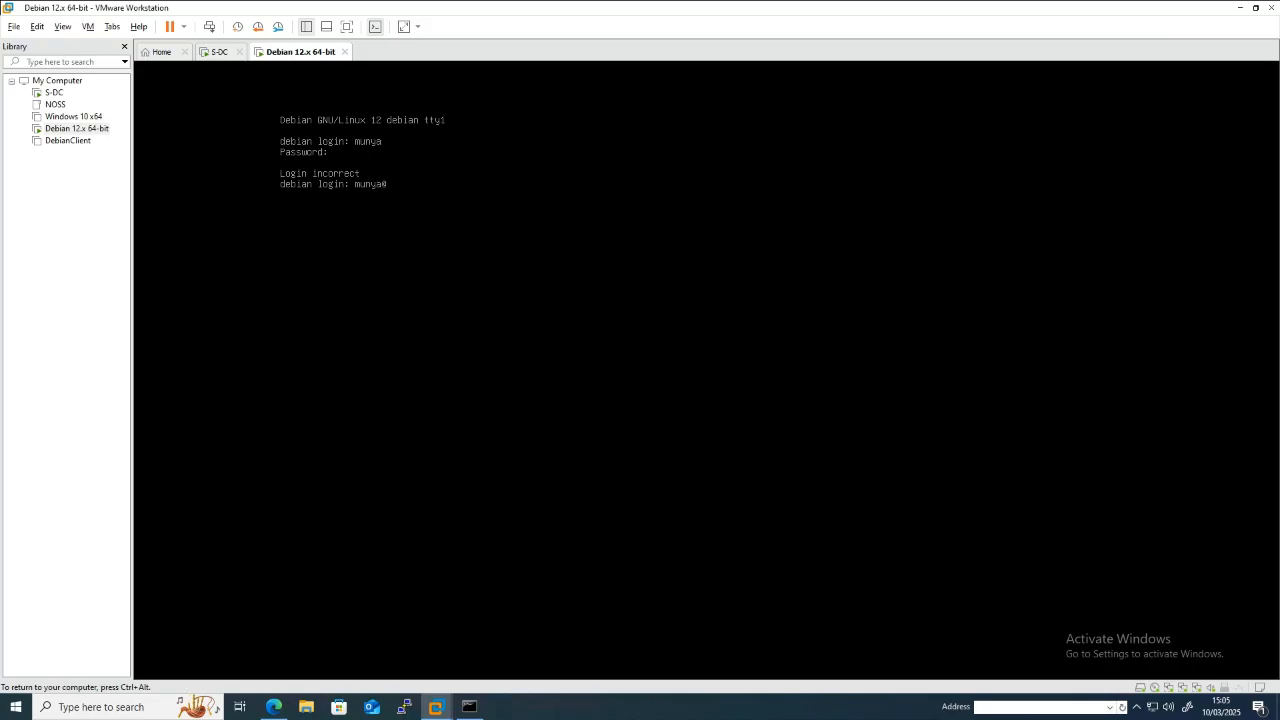
text(nitheesh)
text(.accca)
key(BackSpace)
key(BackSpace)
text(a)
key(Return)
key(ctrl+alt)
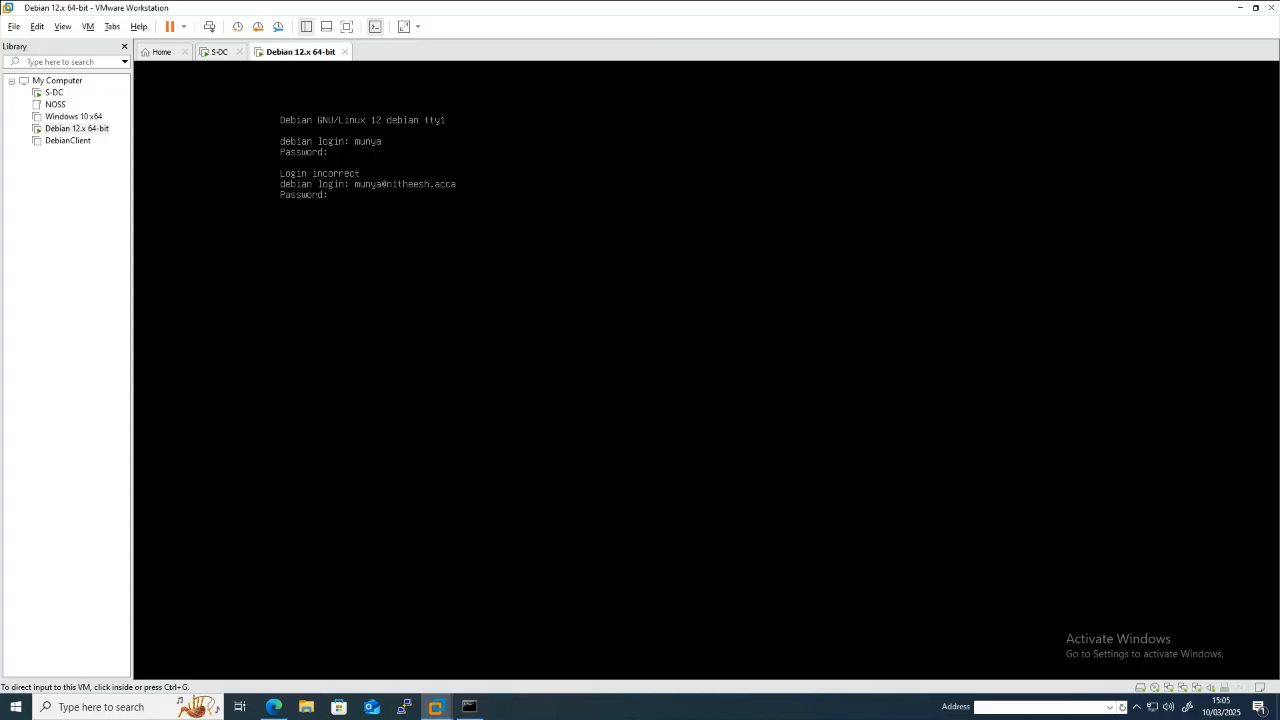
key(Return)
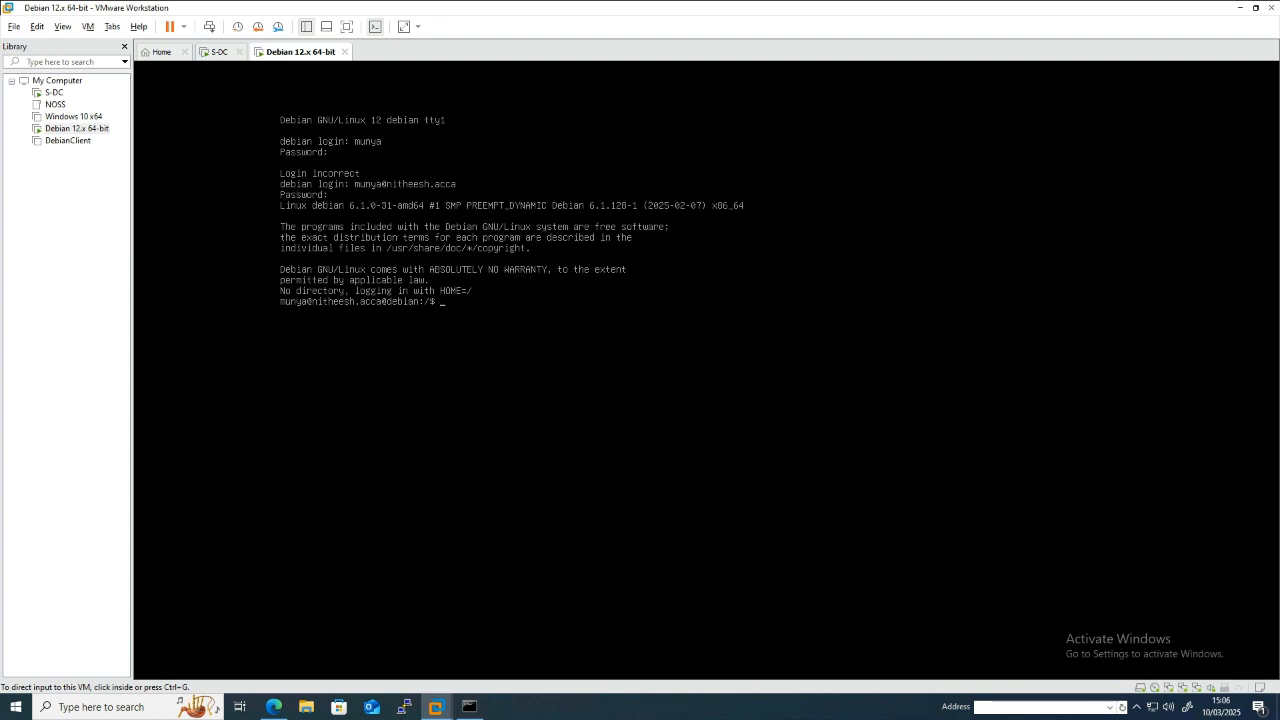
Bring up the S-DC virtual machine's Windows sign-in screen and return to the Debian virtual machine's console.
click(452, 320)
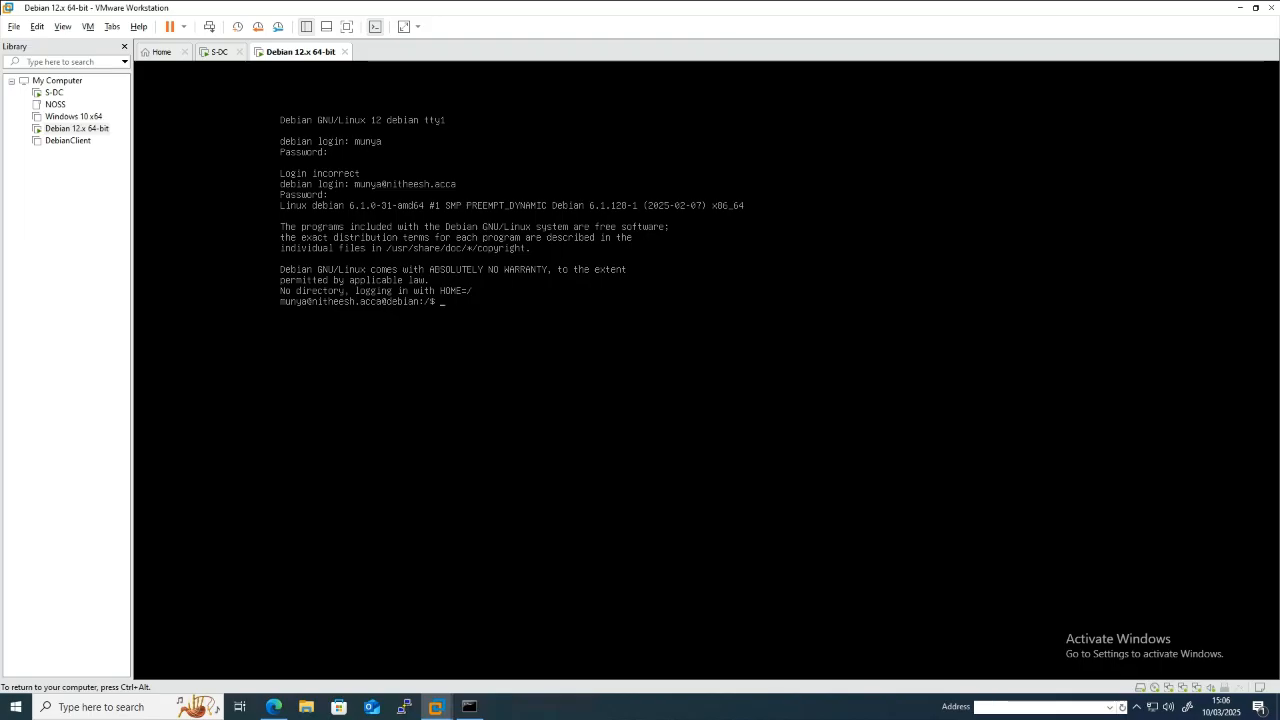
key(ctrl+alt)
click(214, 54)
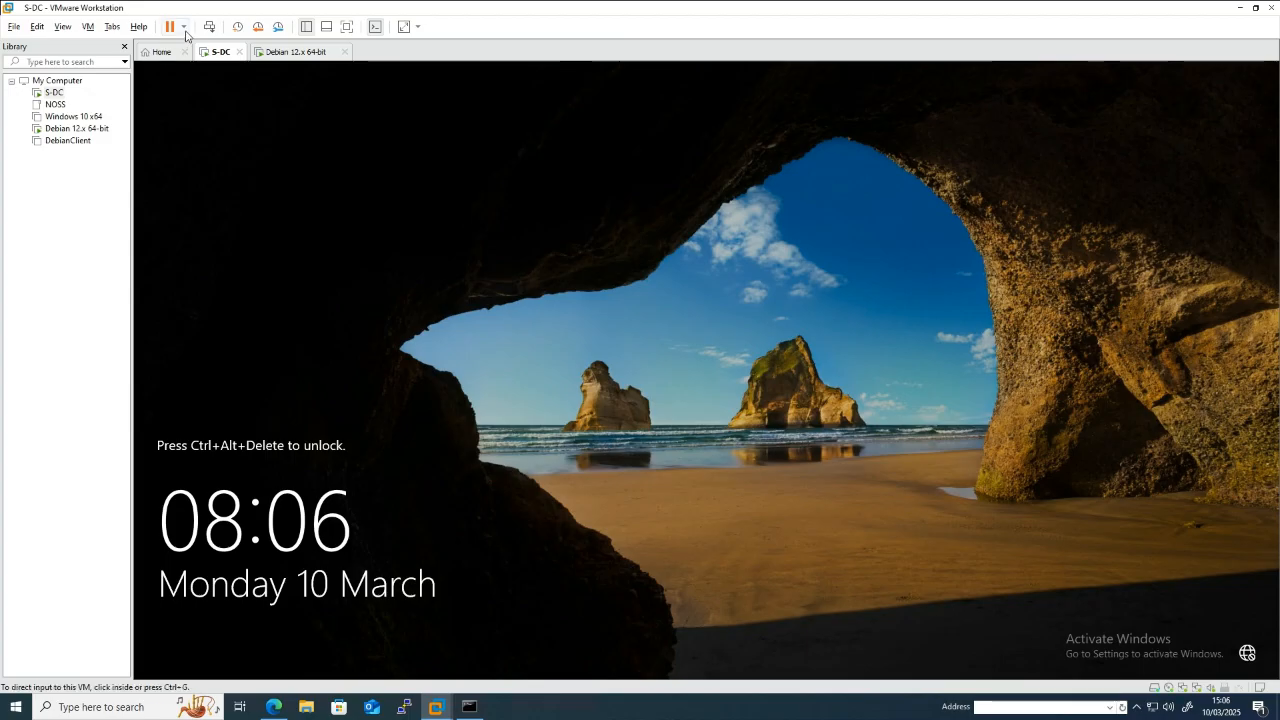
click(209, 28)
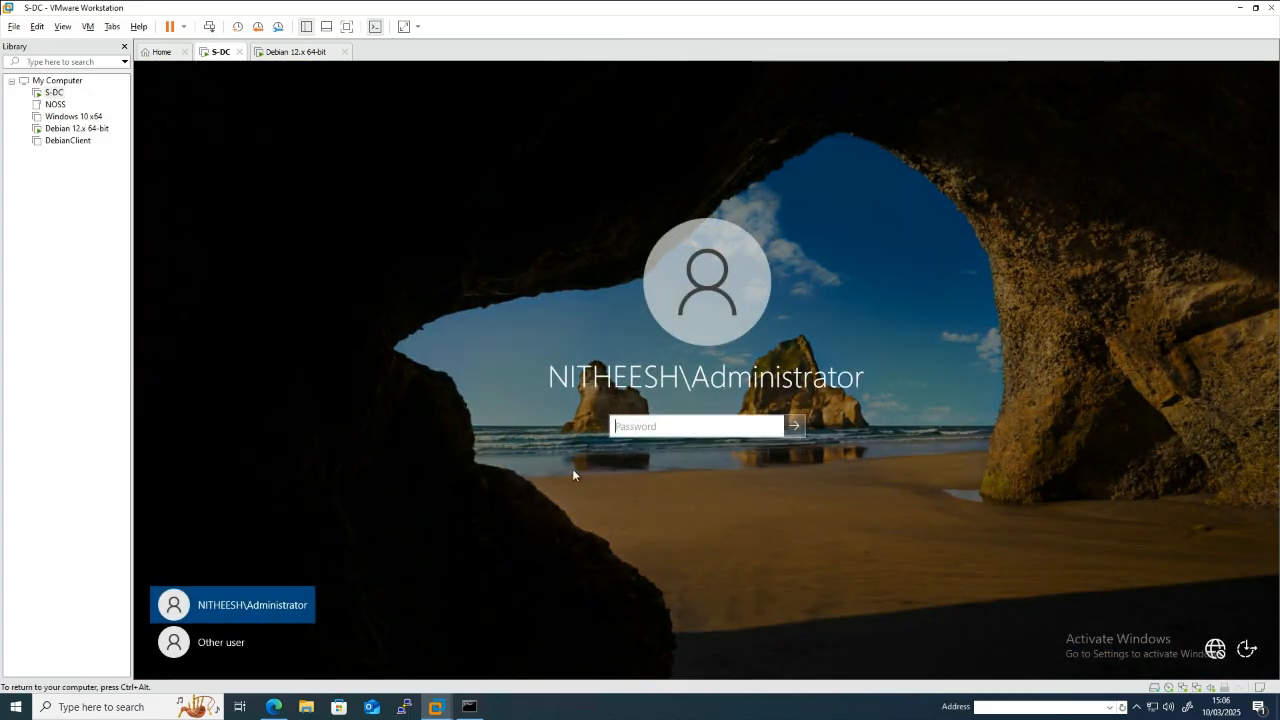
click(300, 55)
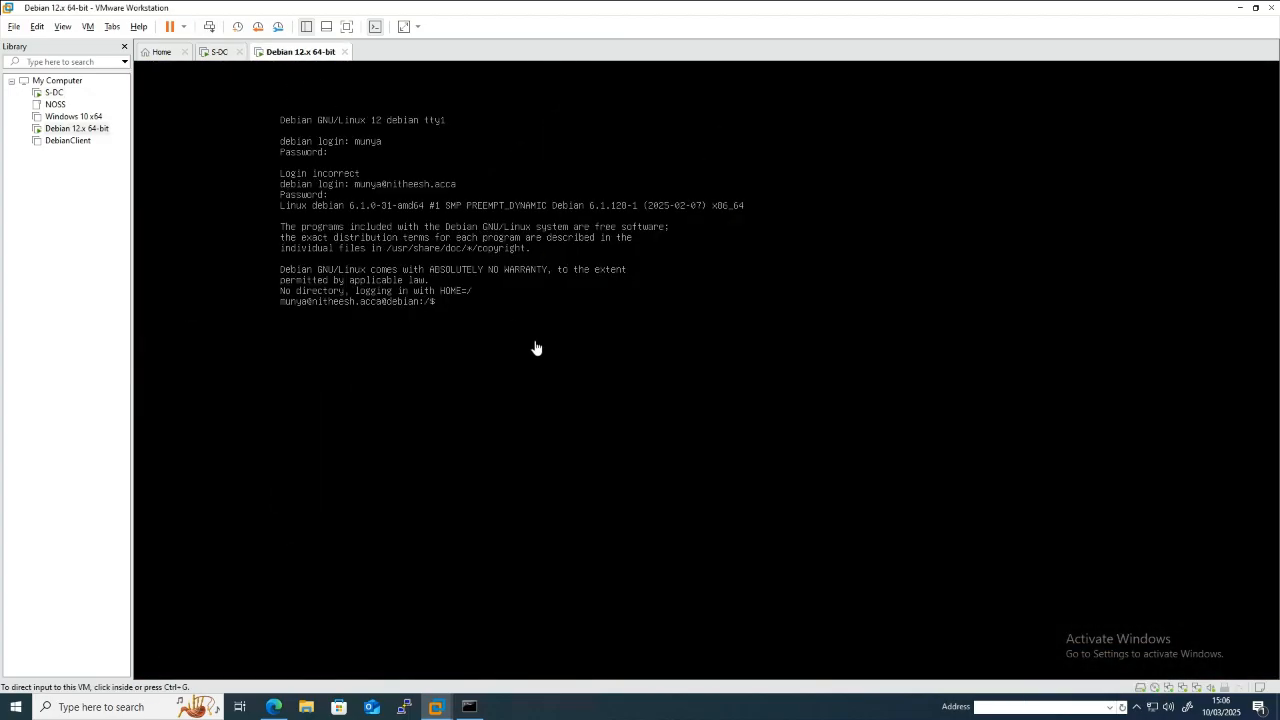